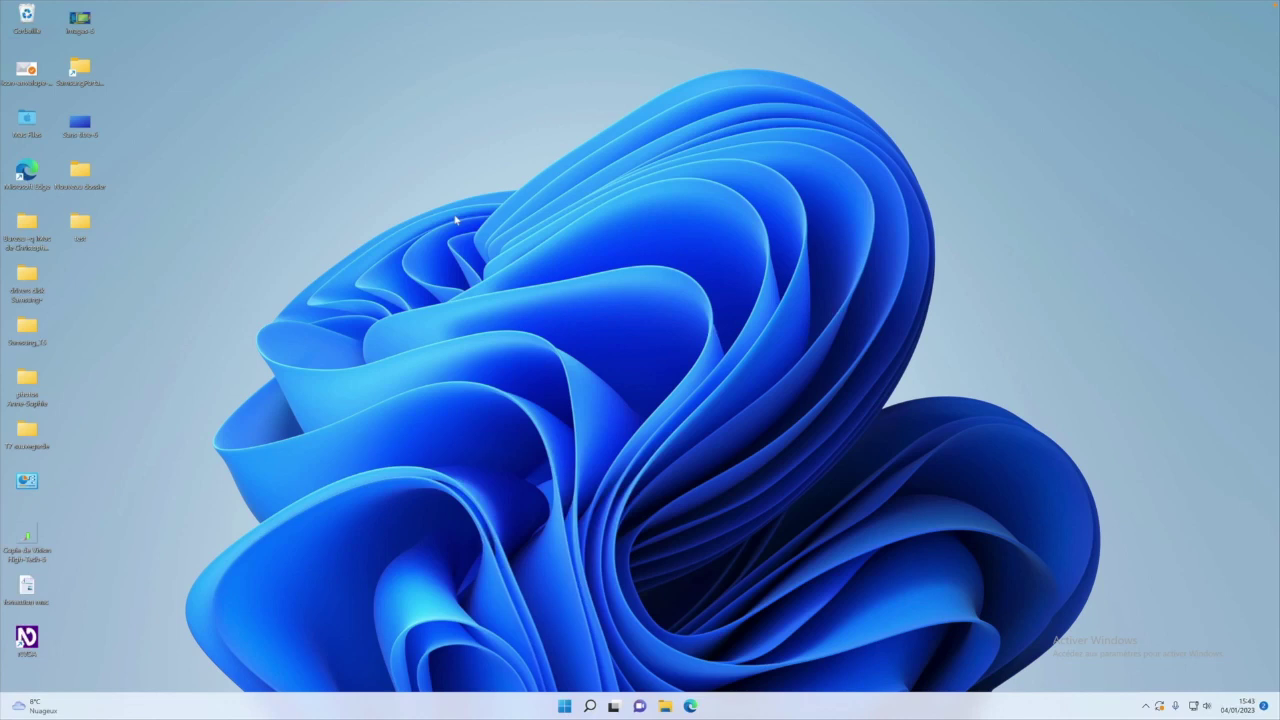
Step: Create a new folder on the desktop and clear its default name for renaming
right_click(455, 217)
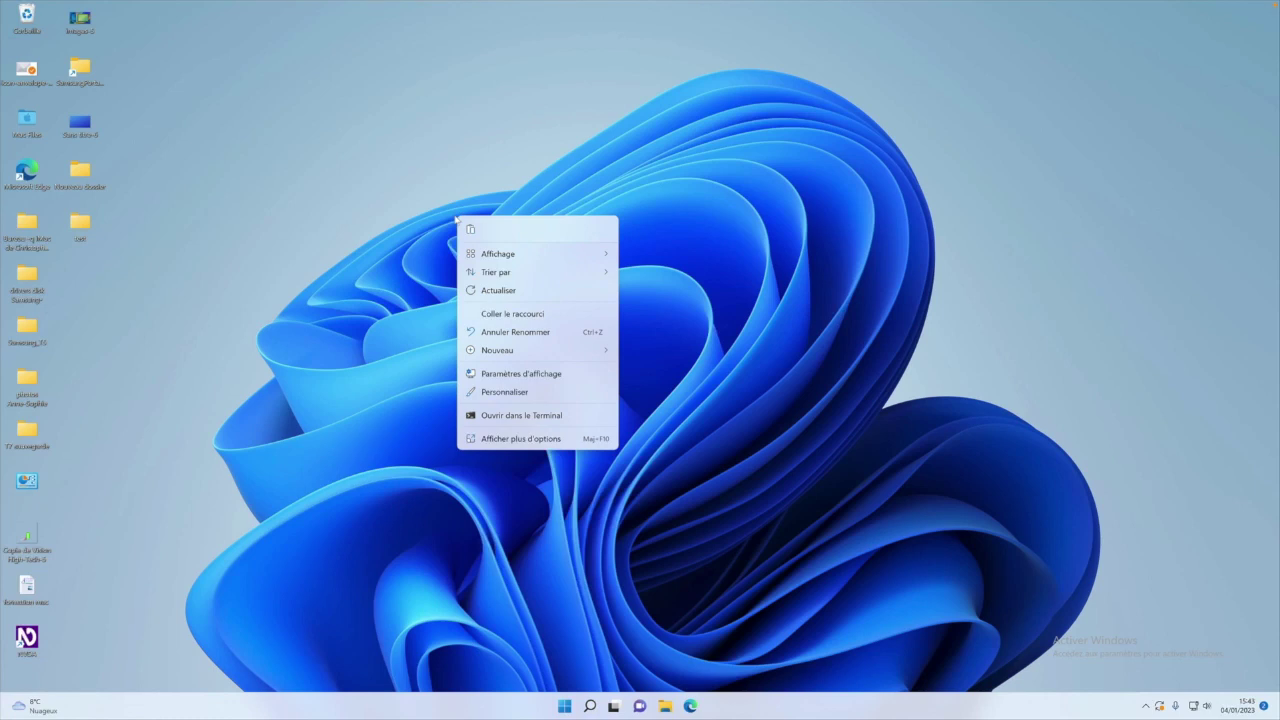
left_click(455, 217)
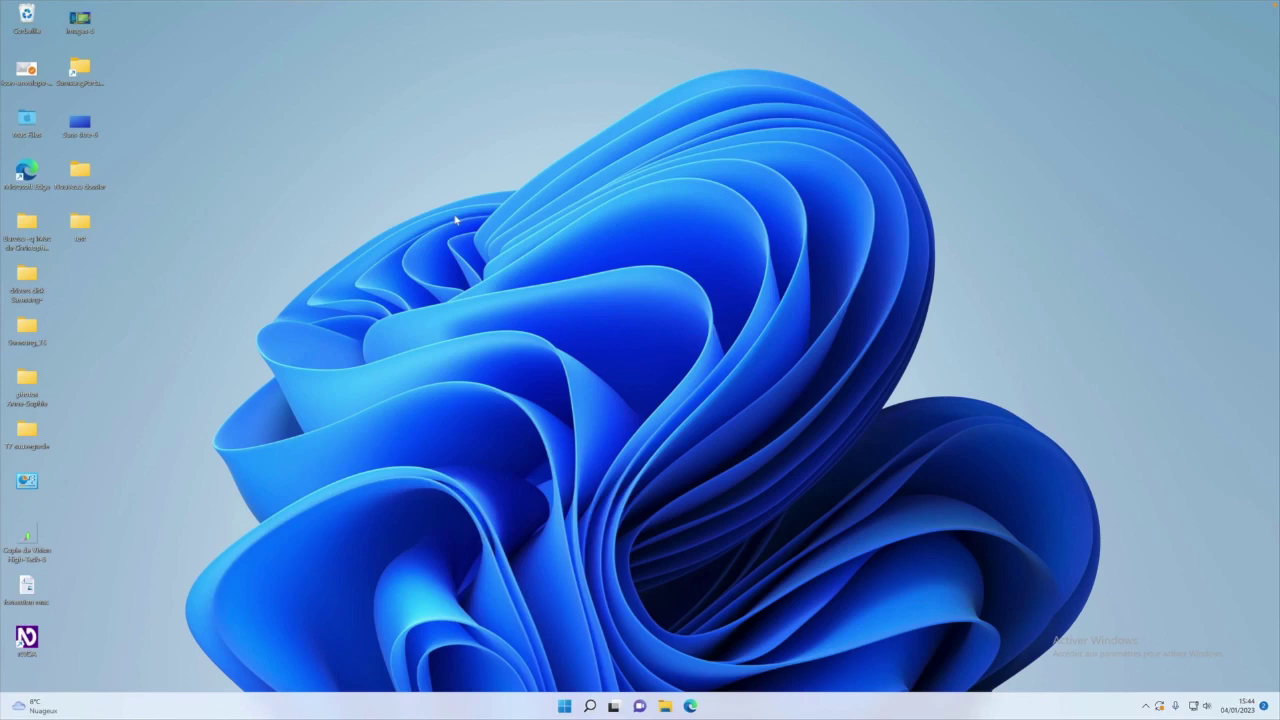
right_click(455, 217)
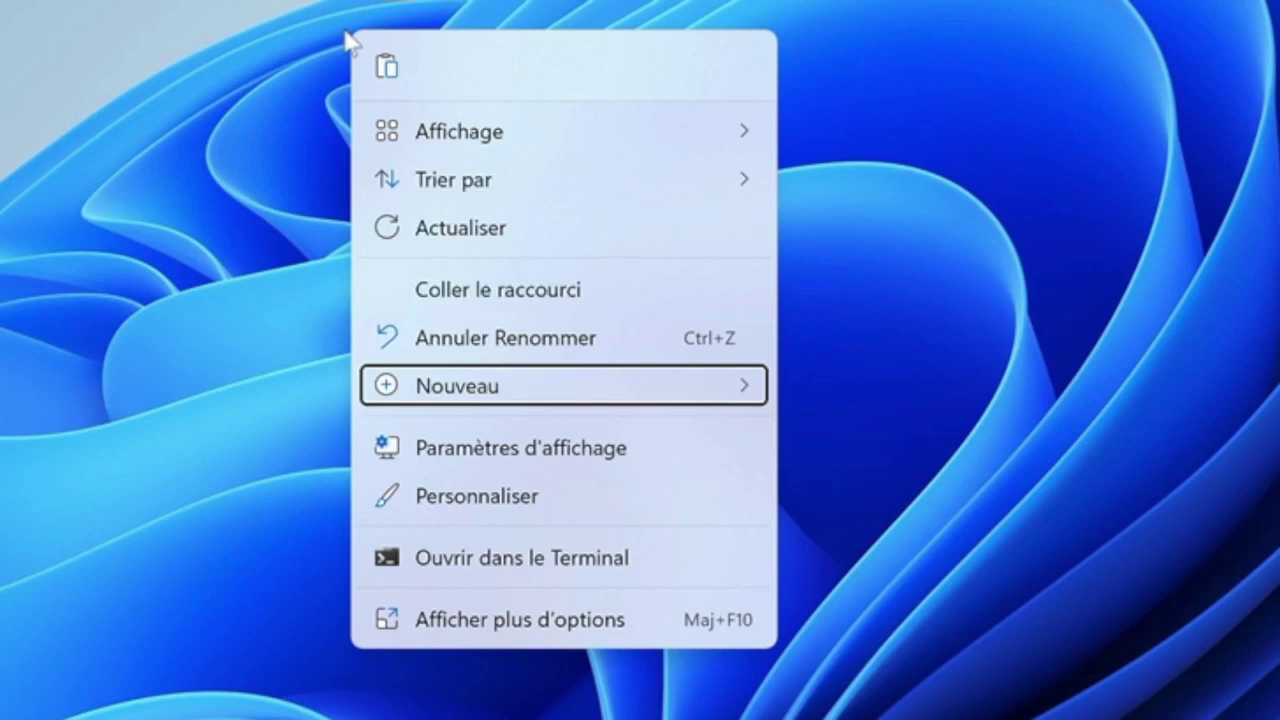
key("Right")
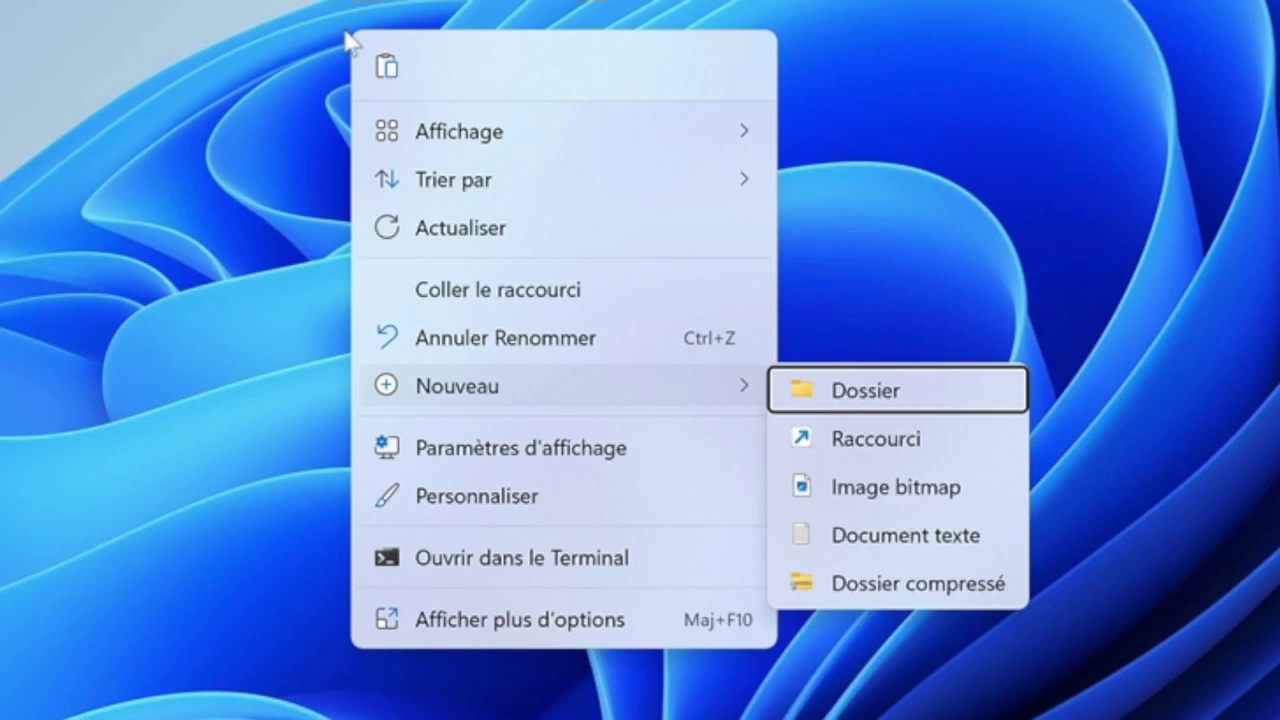
key("Return")
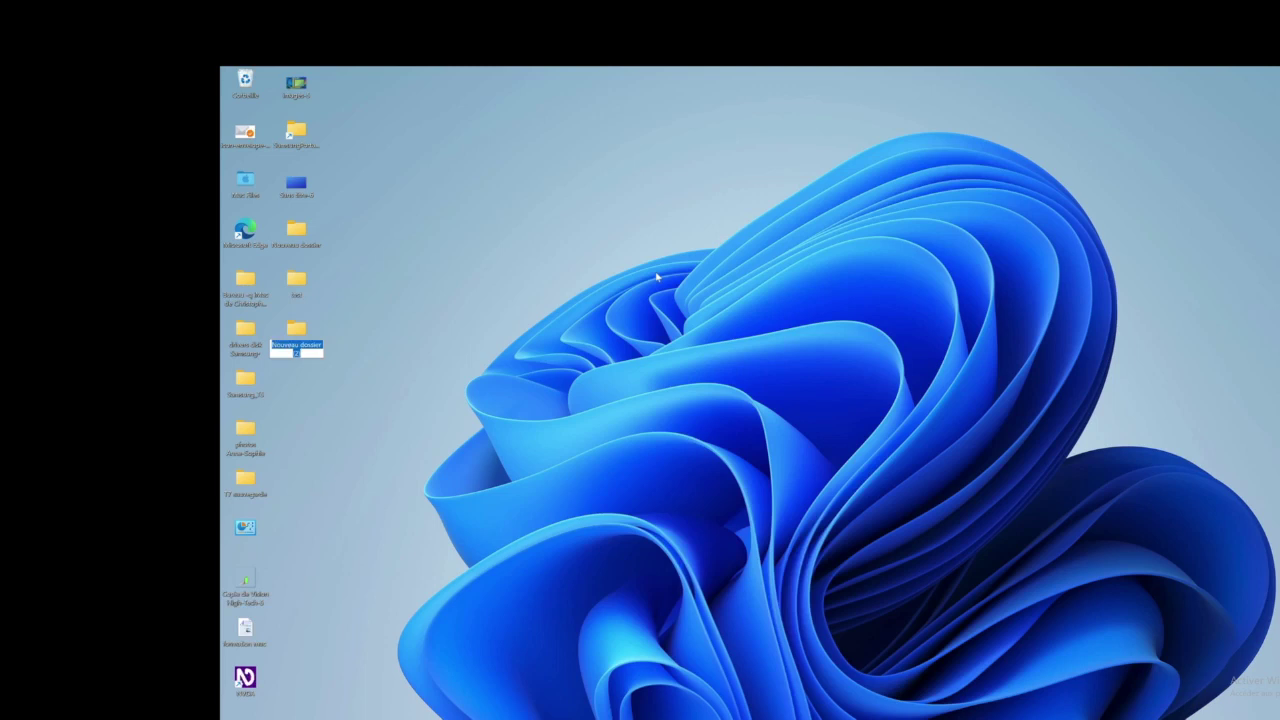
key("BackSpace")
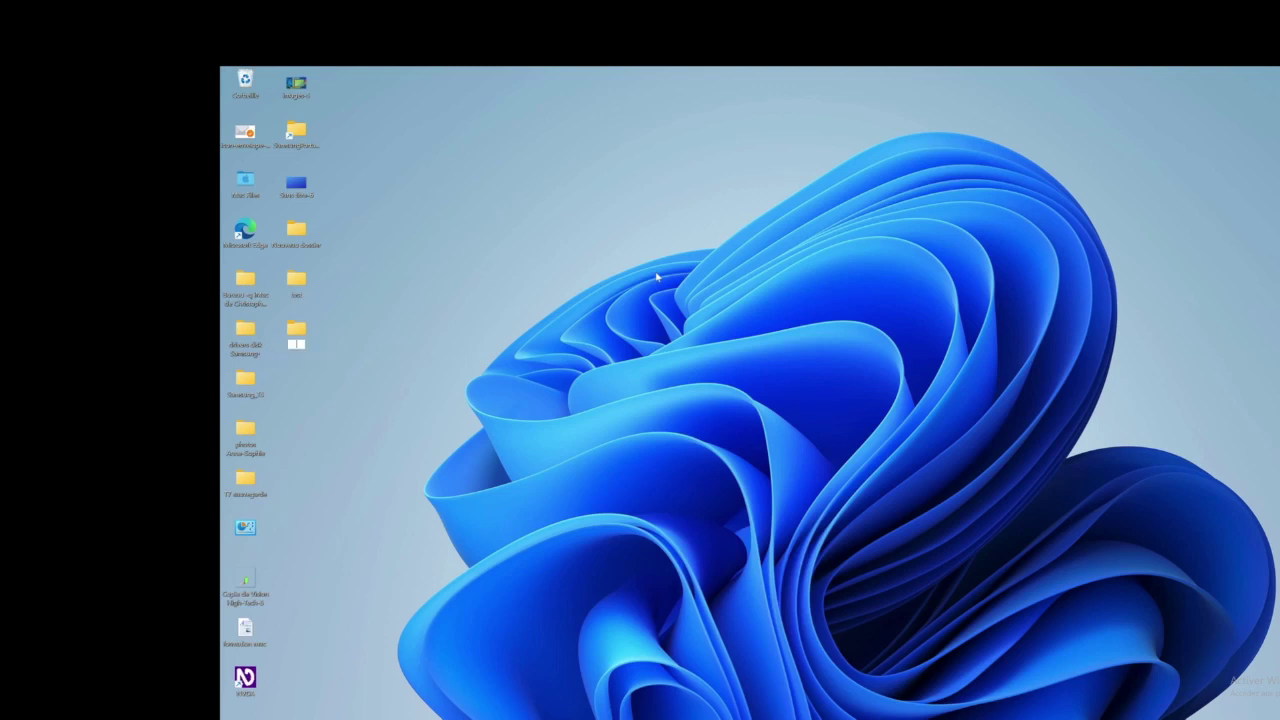
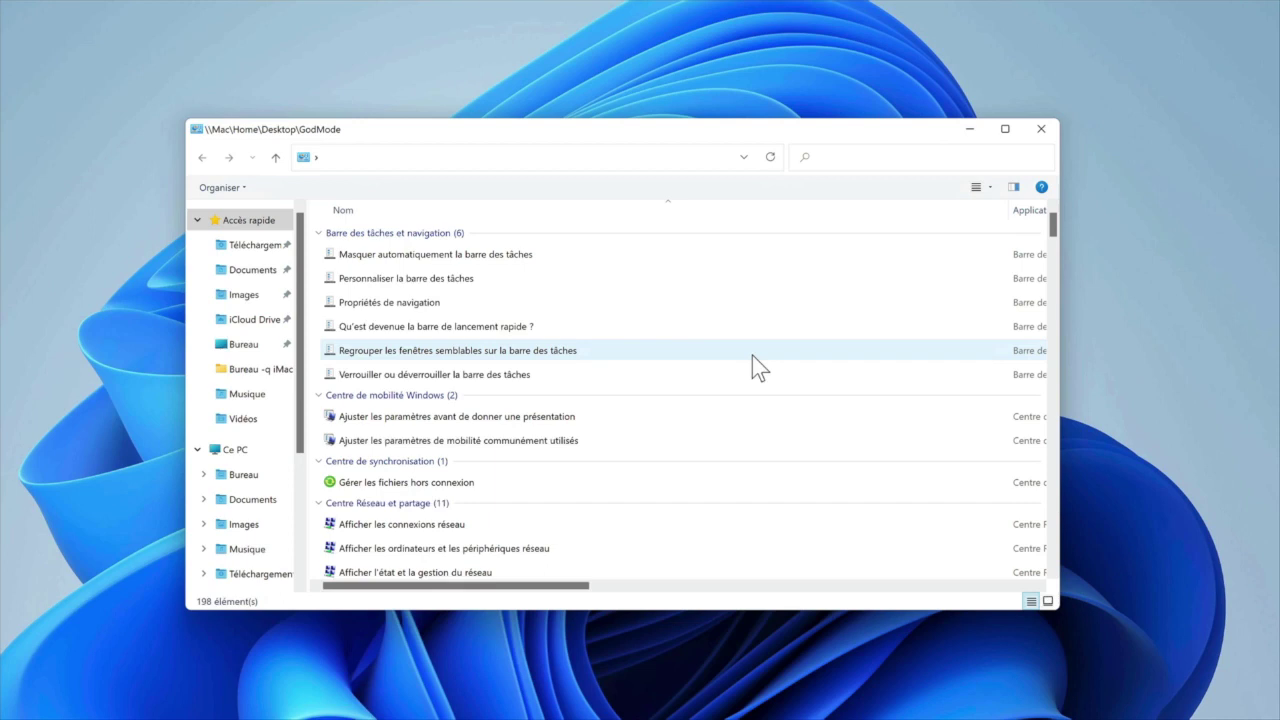
Step: Examine the GodMode entries for taskbar and navigation, Windows mobility, synchronization, and the Centre Réseau et partage group
key("Down")
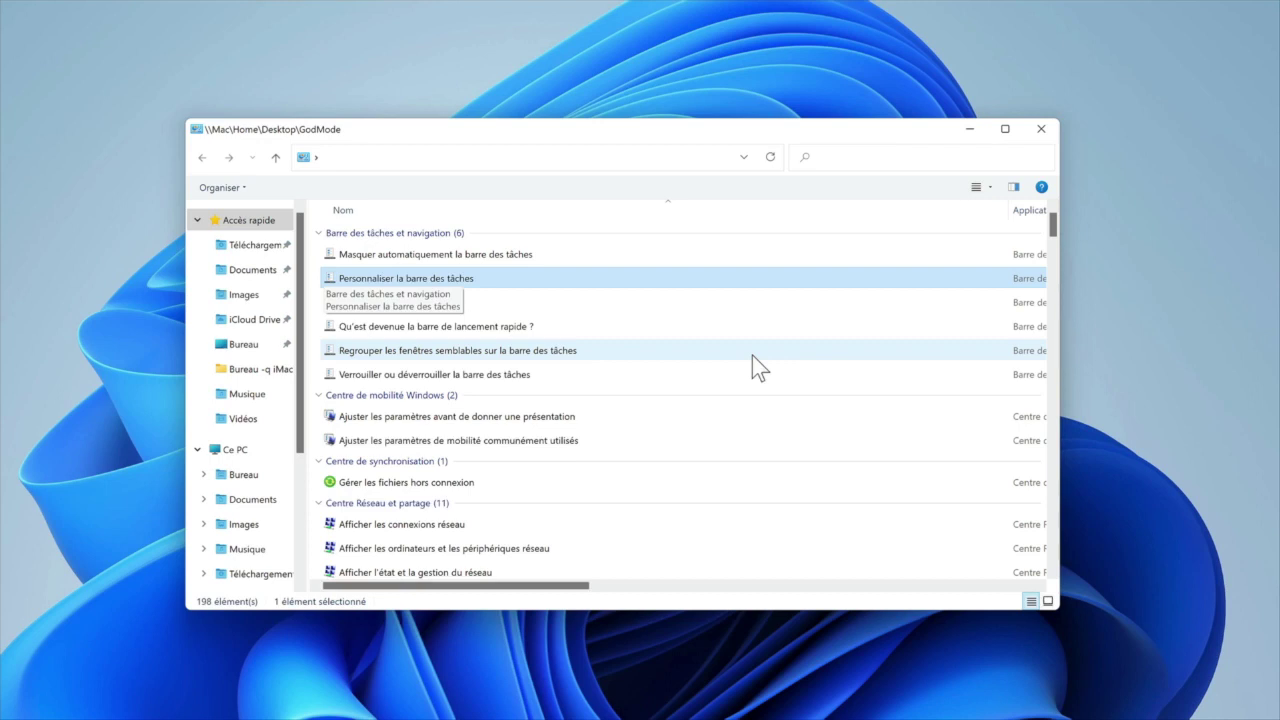
key("Down")
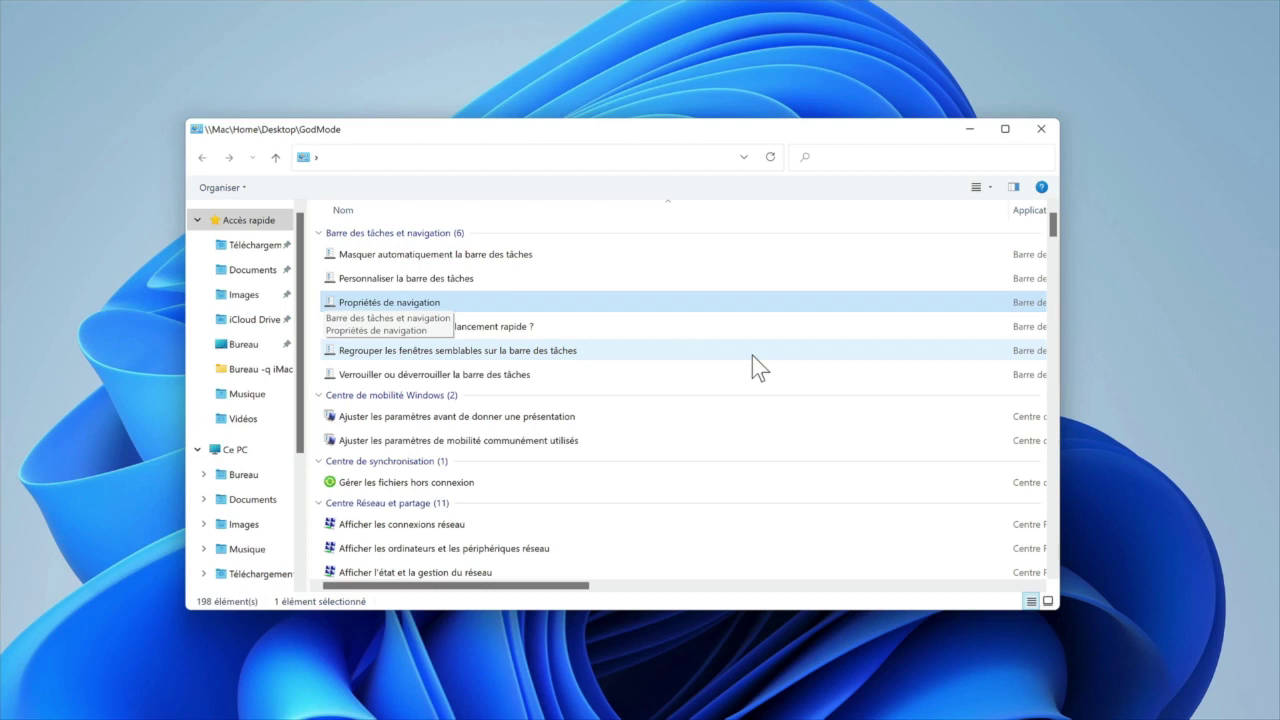
key("Down")
key("Down")
key("Down")
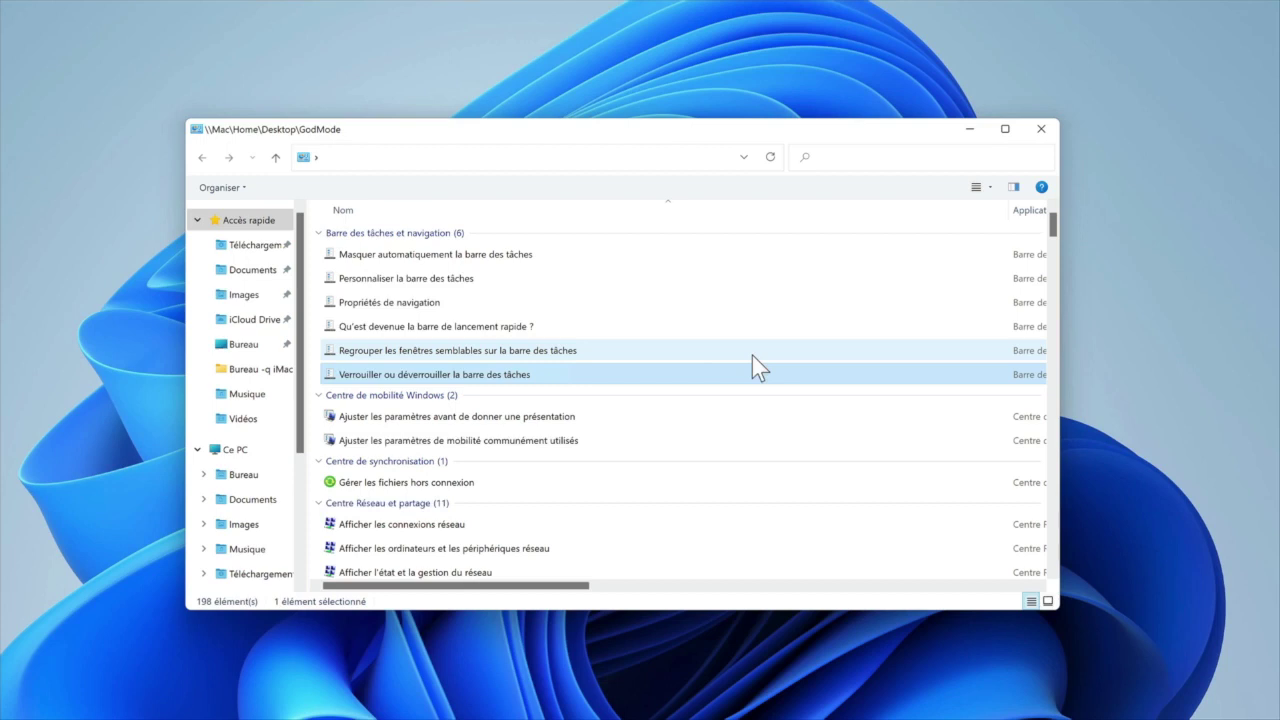
key("Down")
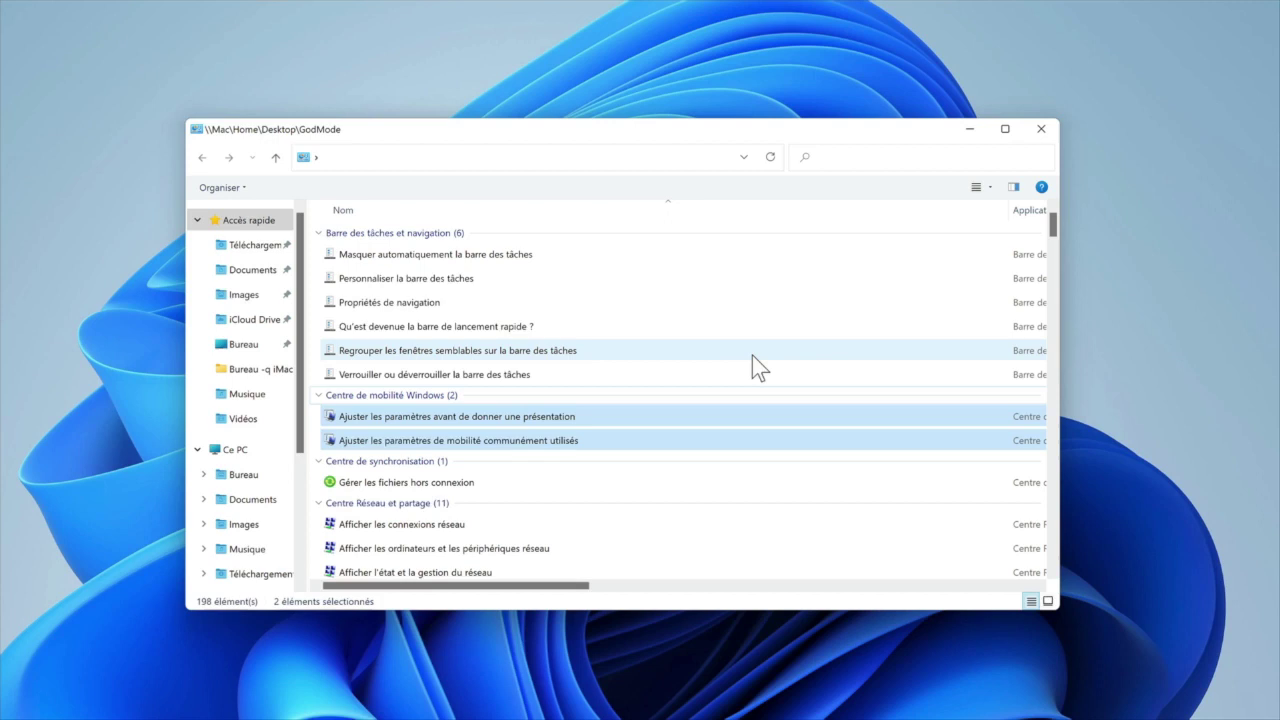
key("Up")
key("Down")
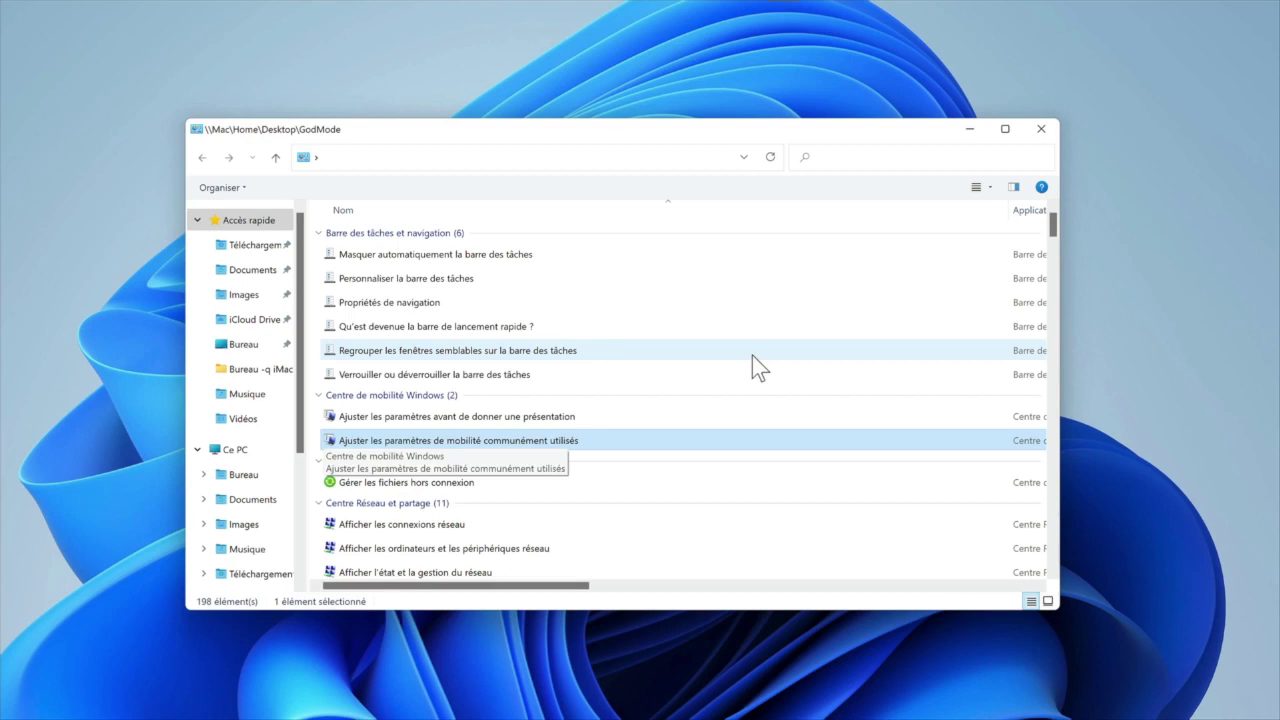
key("Down")
key("Down")
key("Down")
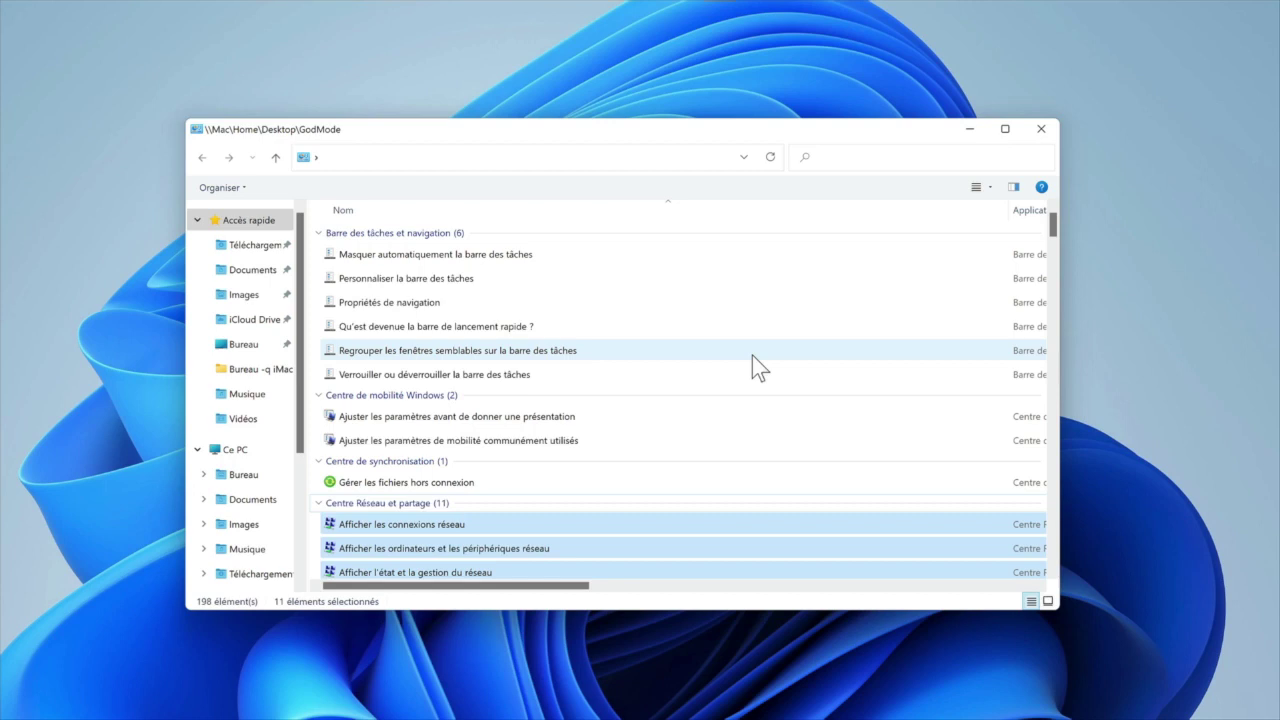
key("Down")
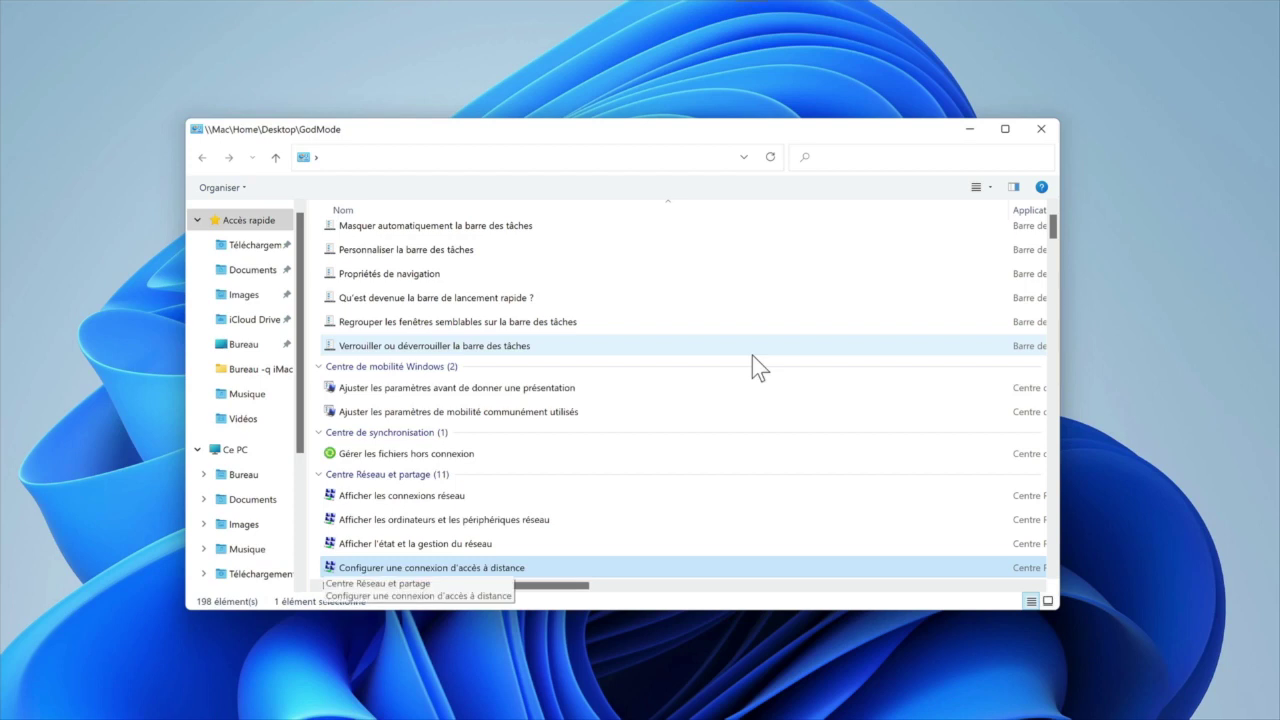
key("Down")
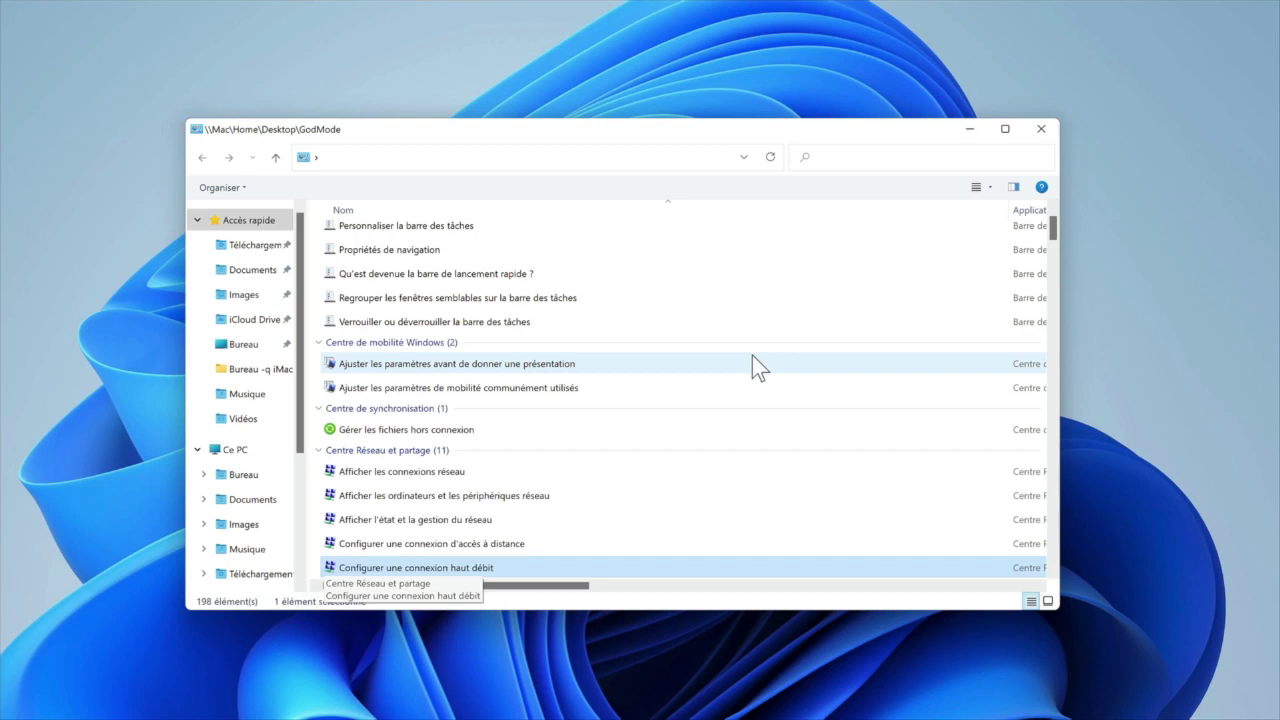
Step: Review the GodMode list further, from user accounts, date and time, and autoplay to power options and the first Options d'ergonomie entries
key("Page_Down")
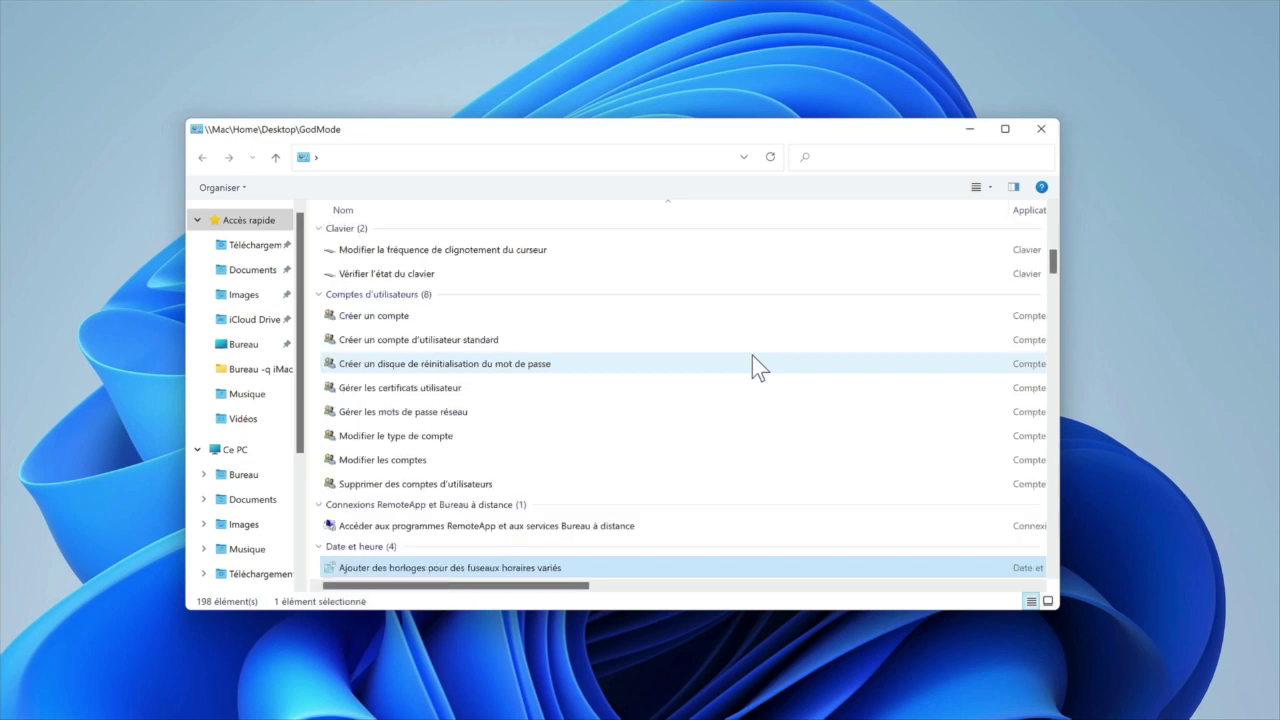
key("Page_Down")
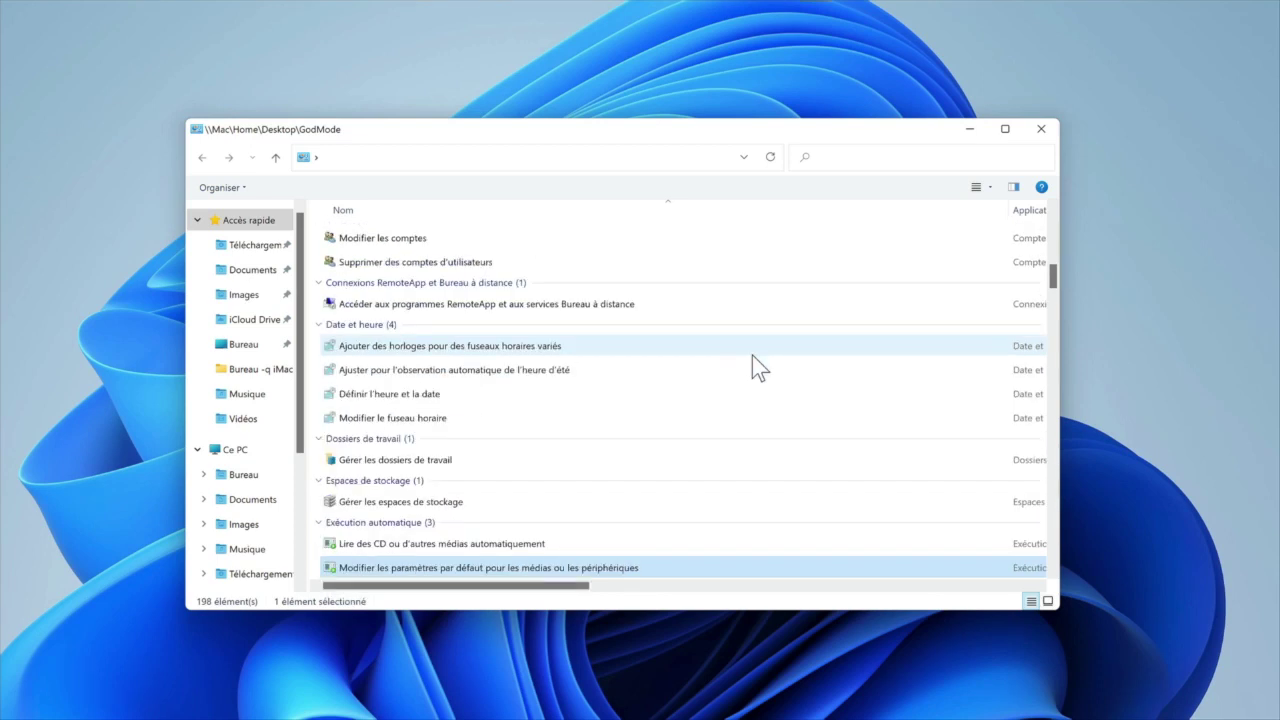
key("Down")
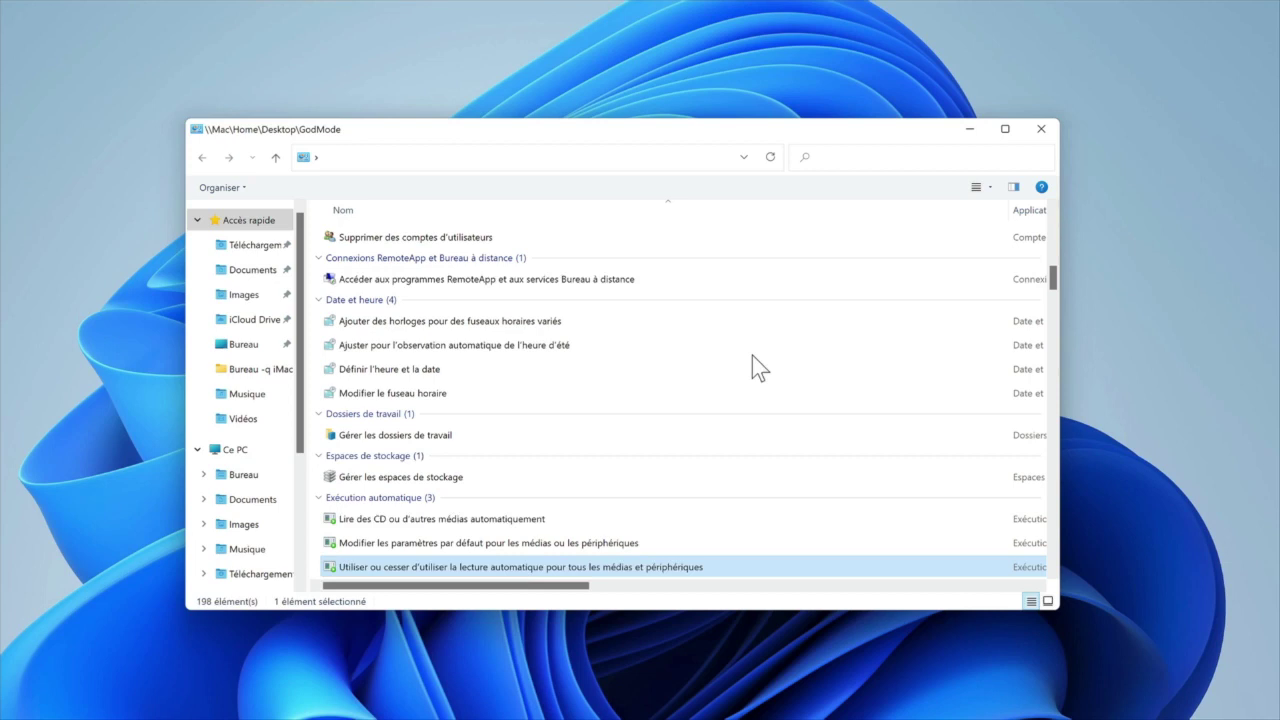
key("Down")
key("Down")
key("Down")
key("Down")
key("Down")
key("Down")
key("Down")
key("Down")
key("Down")
key("Down")
key("Down")
key("Down")
key("Down")
key("Down")
key("Down")
key("Down")
key("Down")
key("Down")
key("Down")
key("Down")
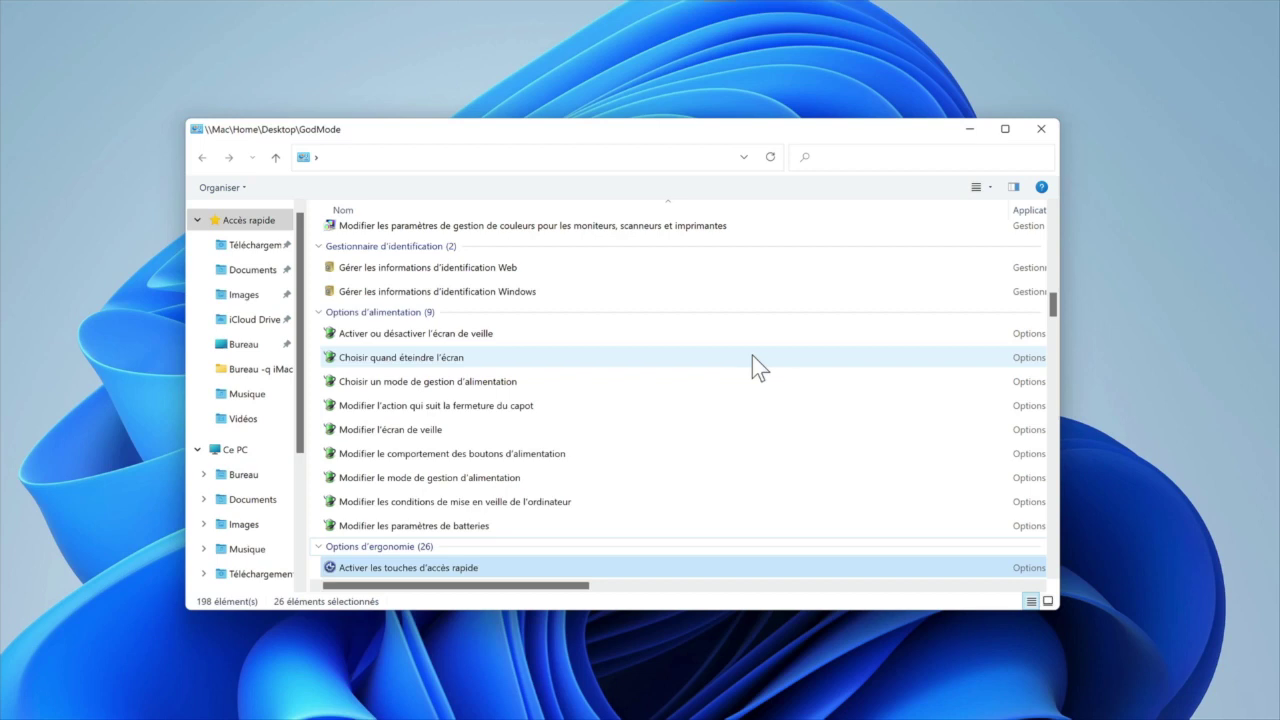
key("Down")
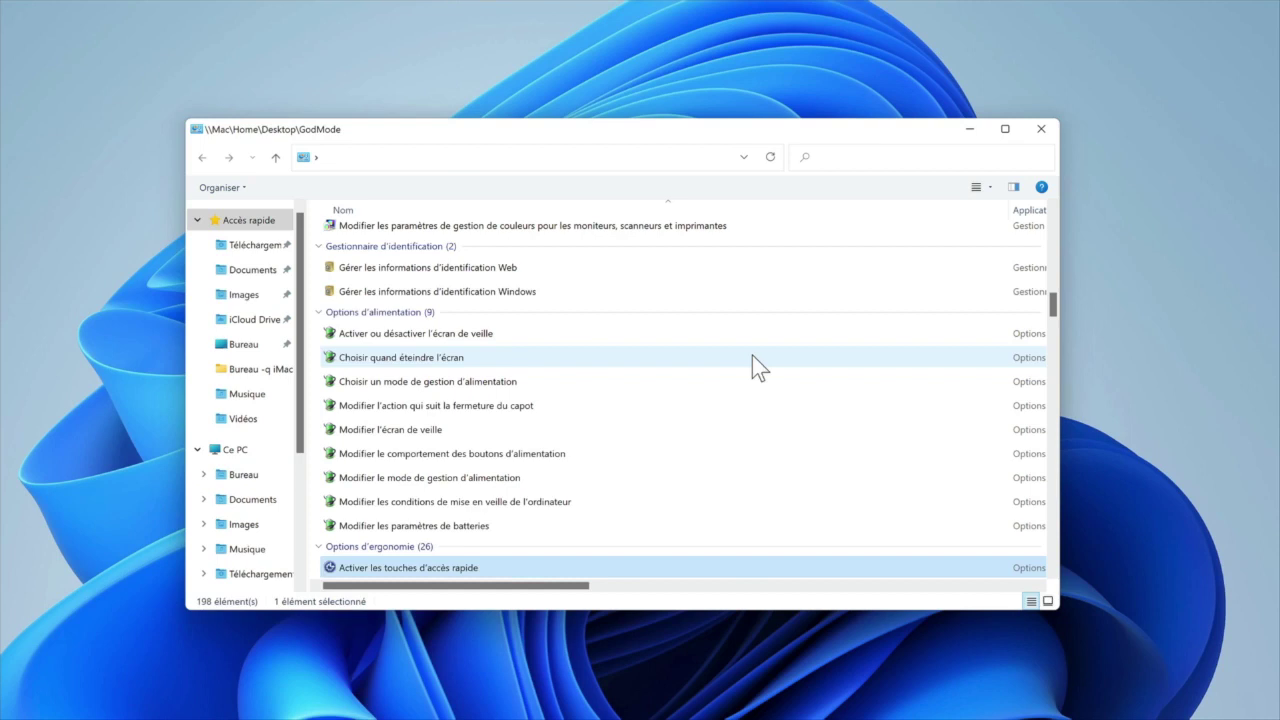
key("Down")
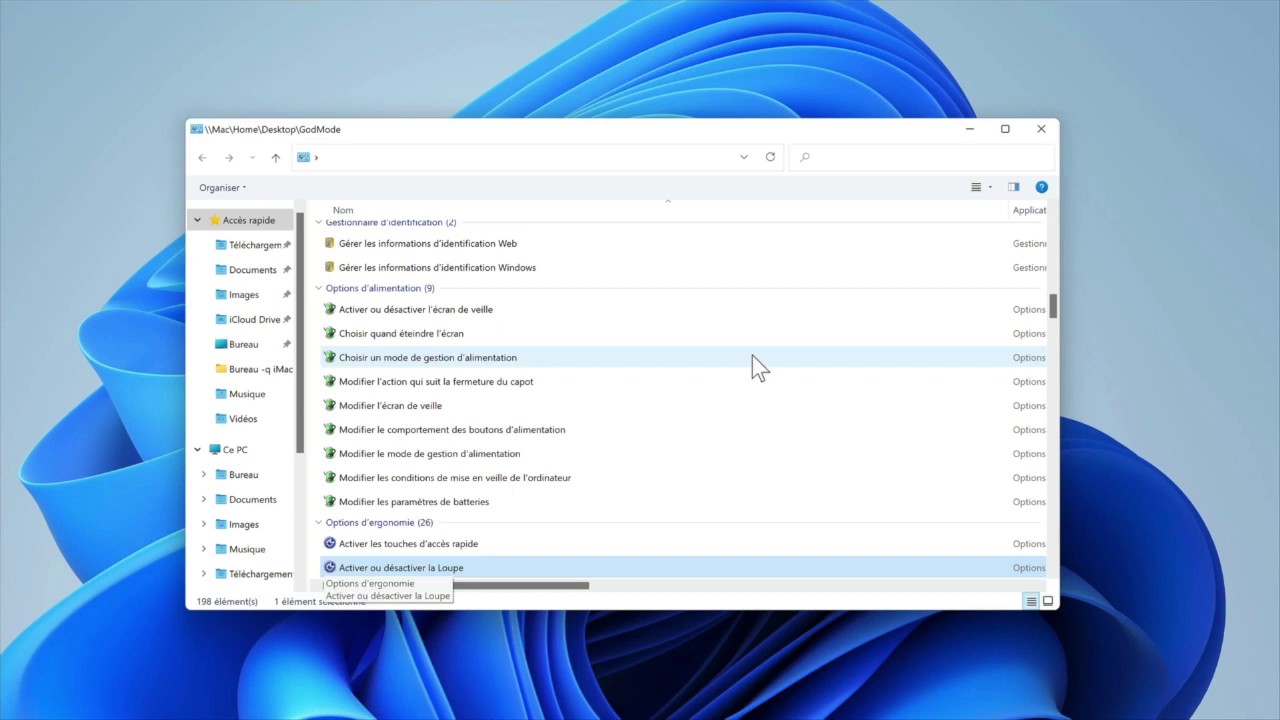
key("Down")
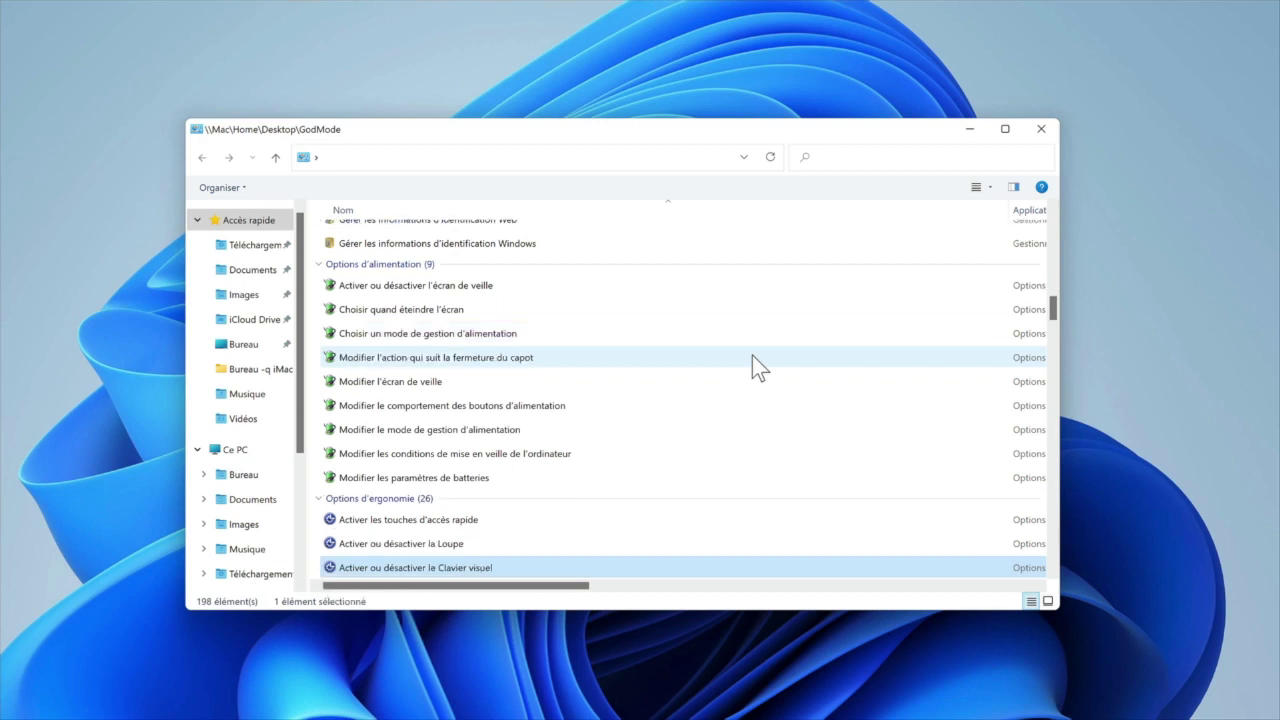
key("Down")
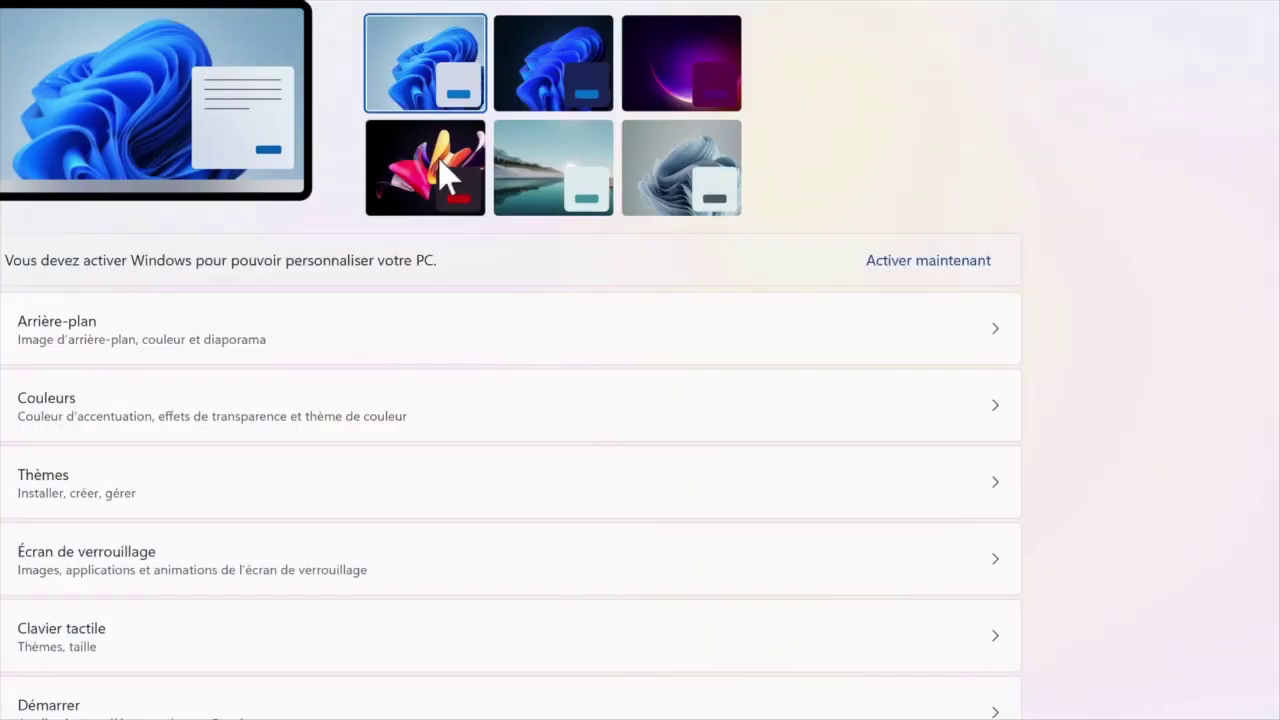
Step: Apply the dark theme with the colourful flower wallpaper in the Settings personalization page
left_click(440, 163)
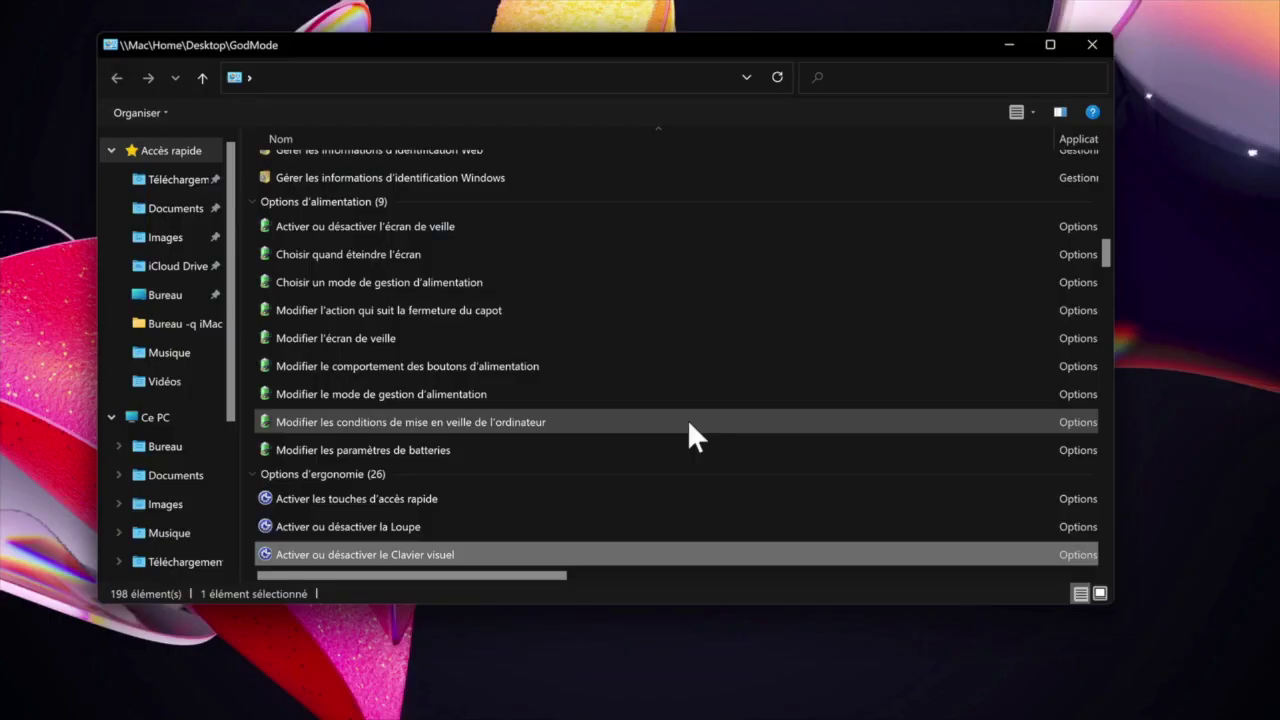
Step: Back in the GodMode folder, examine the remaining Options d'ergonomie entries one by one up to the Options d'indexation group
key("Down")
key("Down")
key("Down")
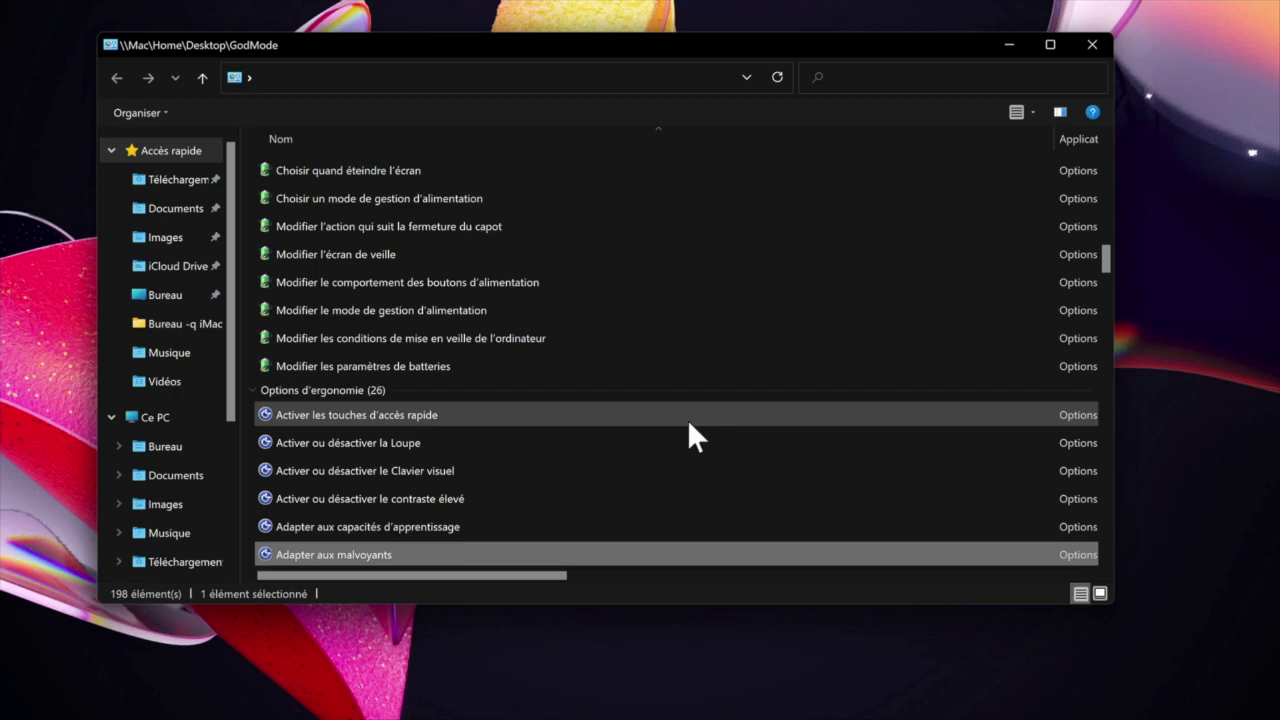
key("Down")
key("Down")
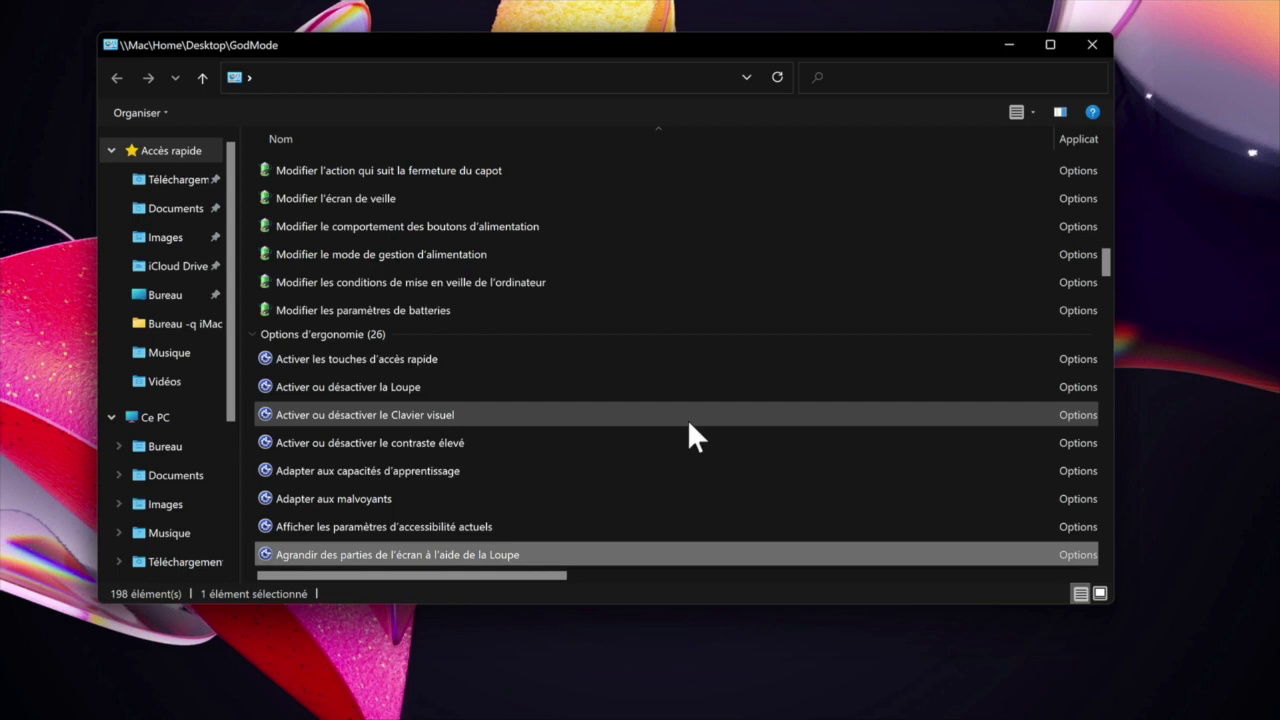
key("Down")
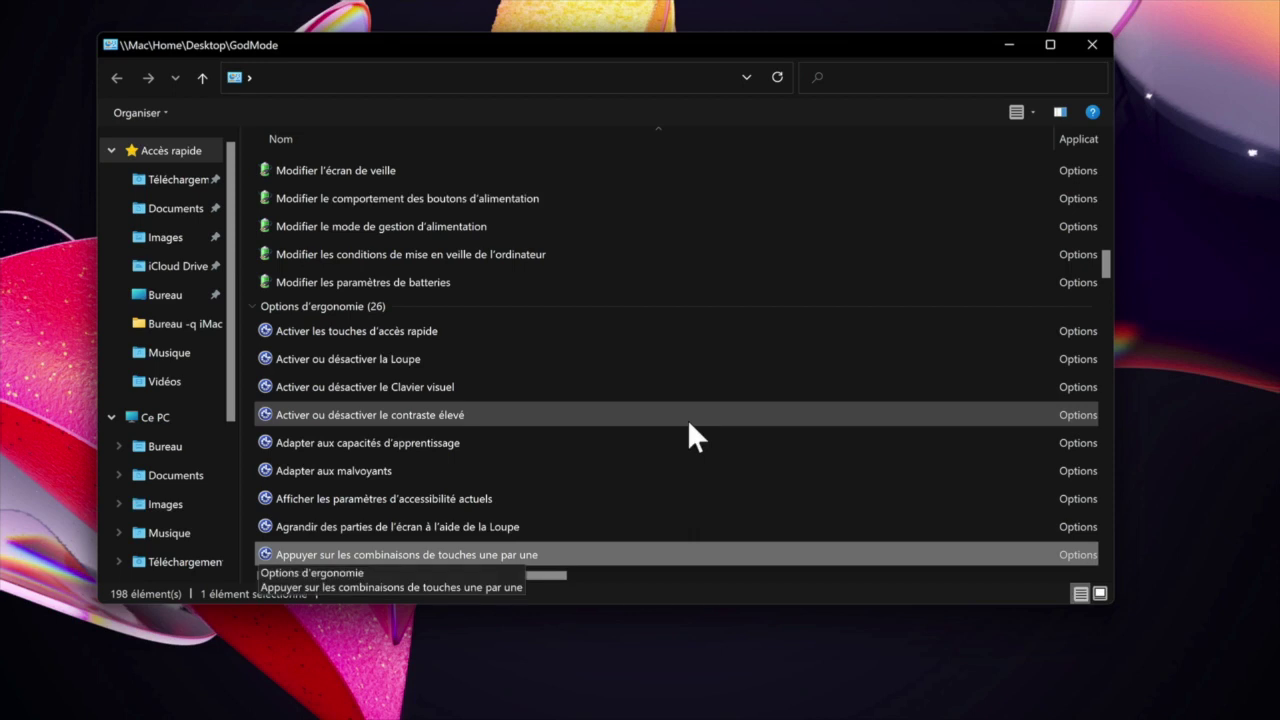
key("Down")
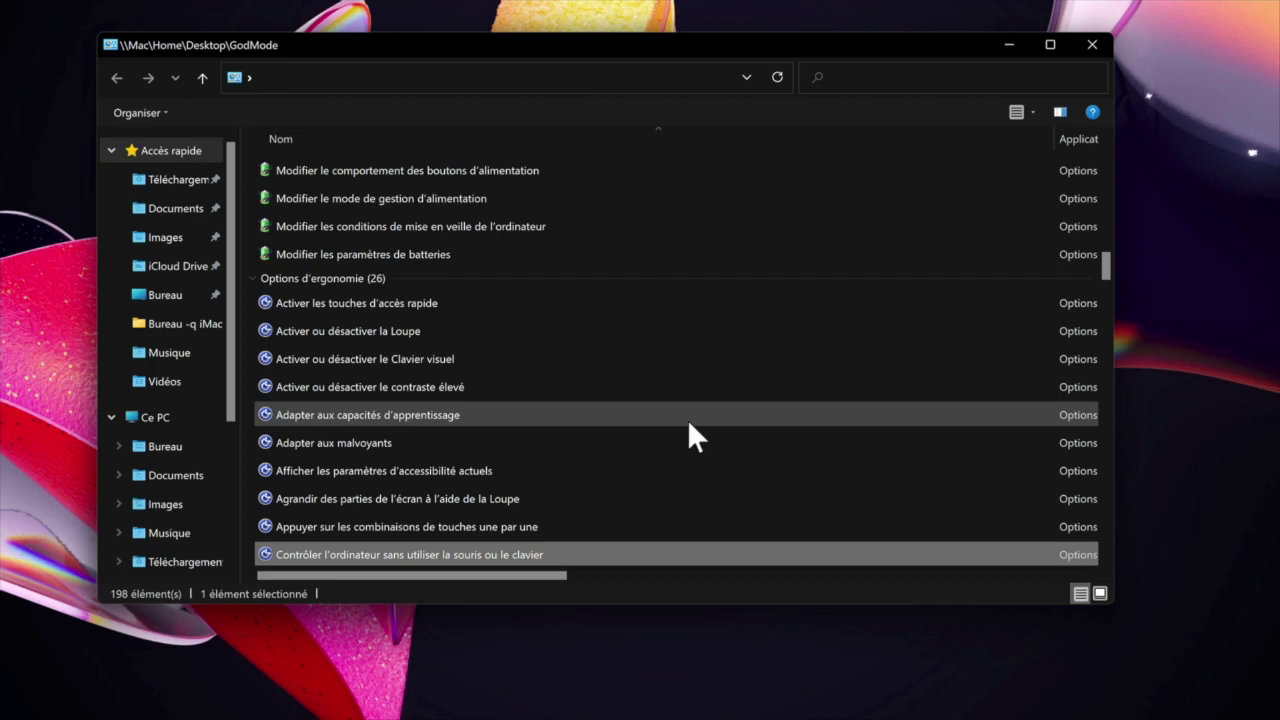
scroll(690, 435, "down", 2)
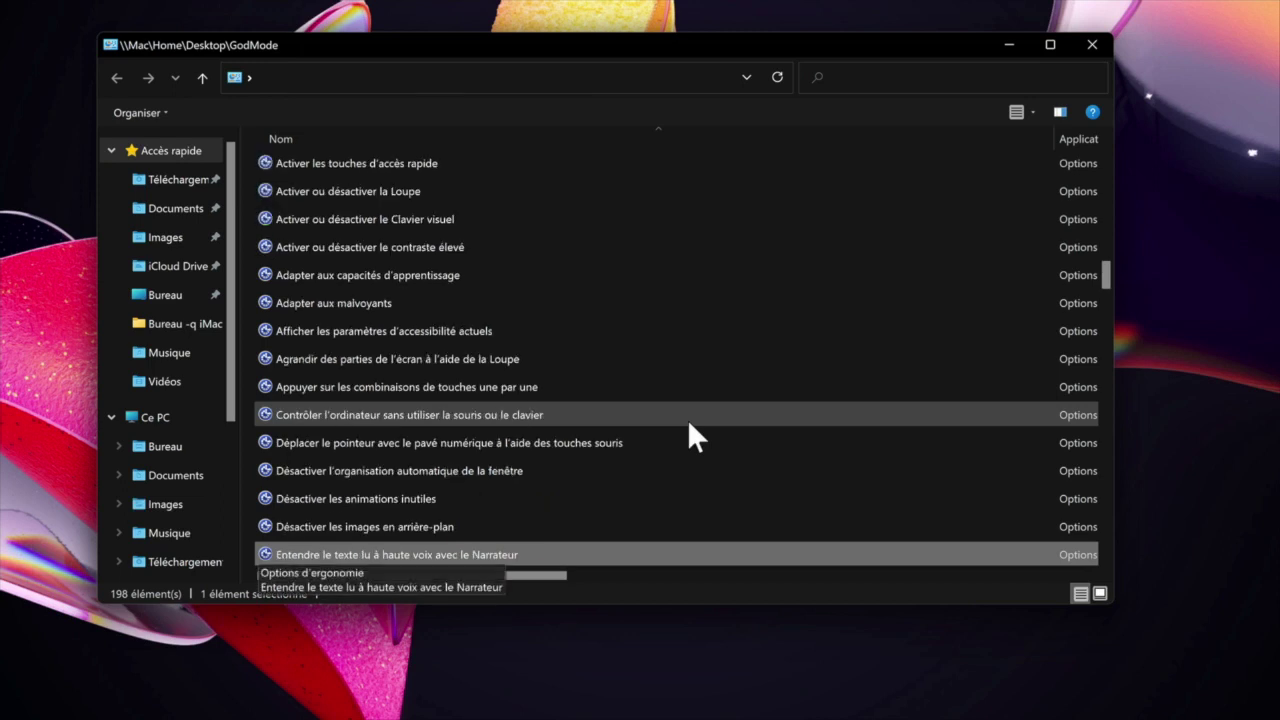
key("Down")
key("Down")
key("Down")
key("Down")
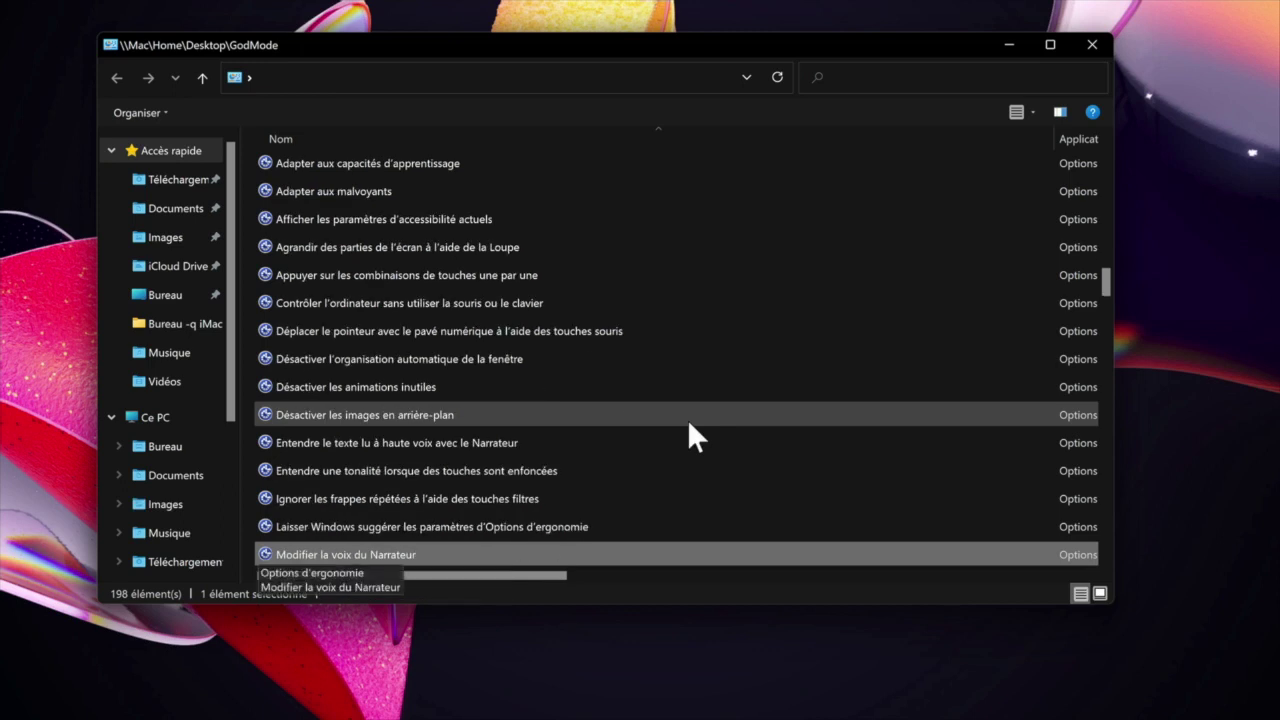
key("Down")
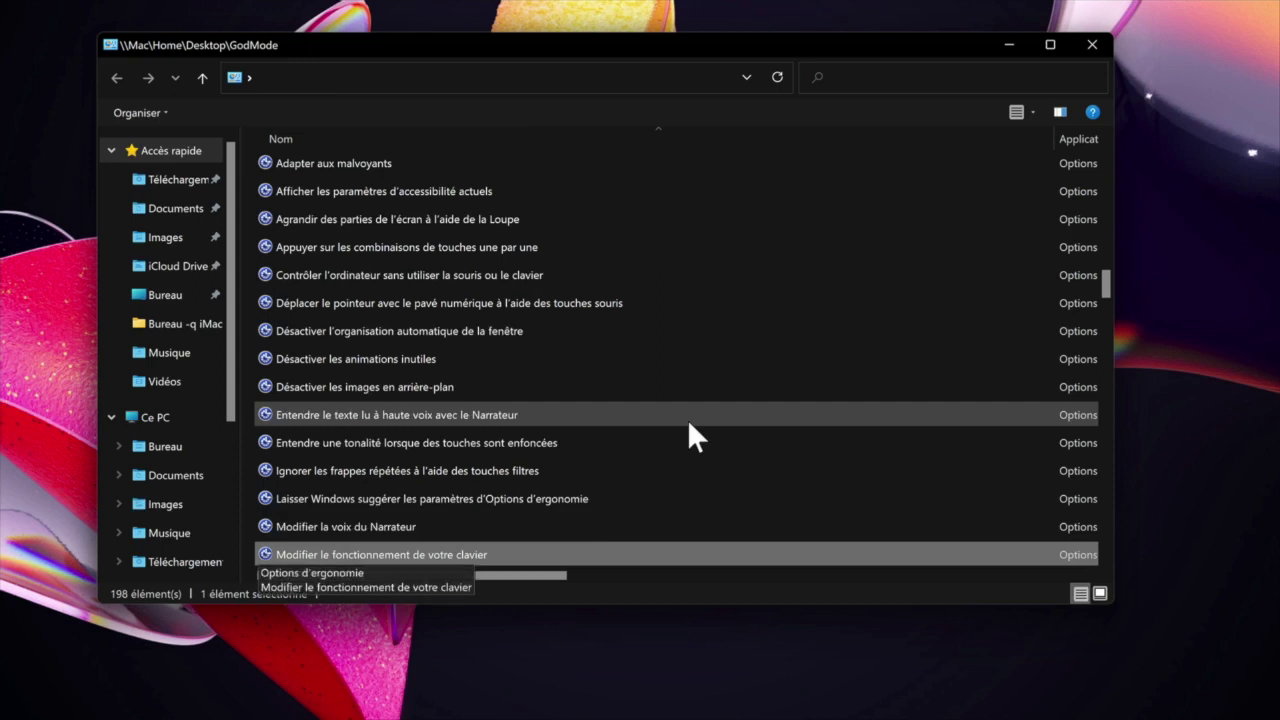
key("Down")
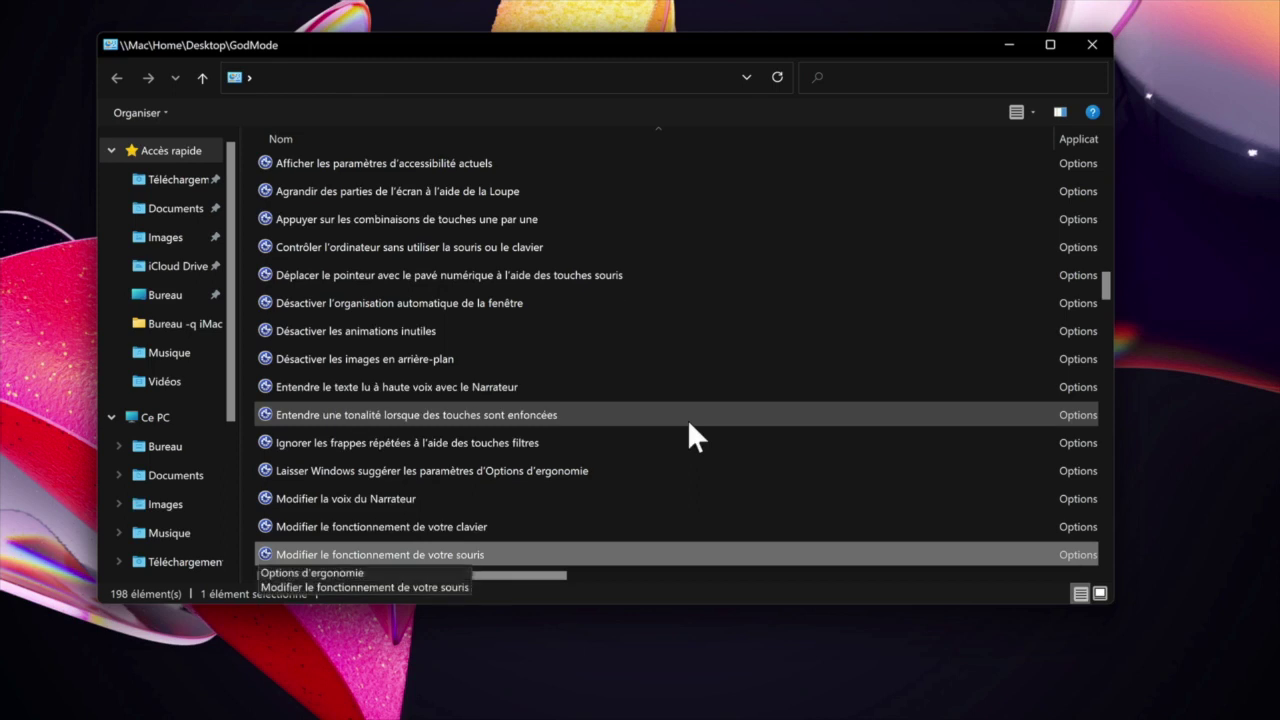
key("Down")
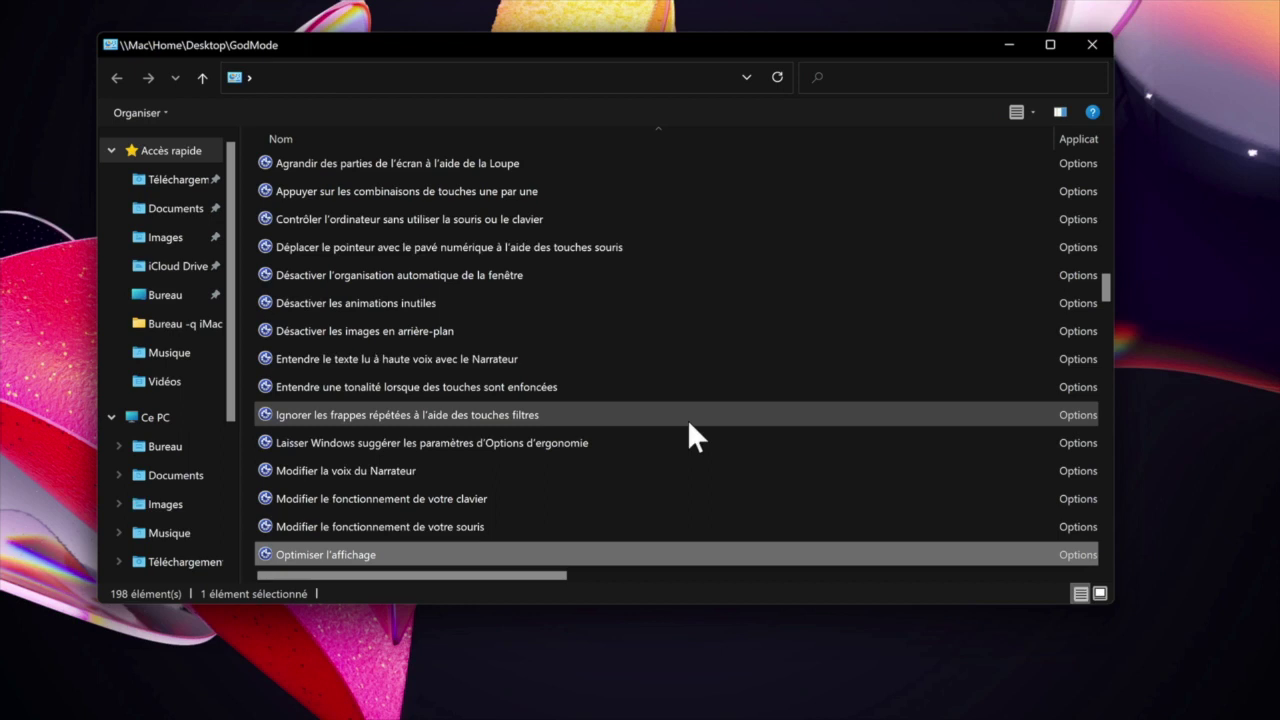
key("Down")
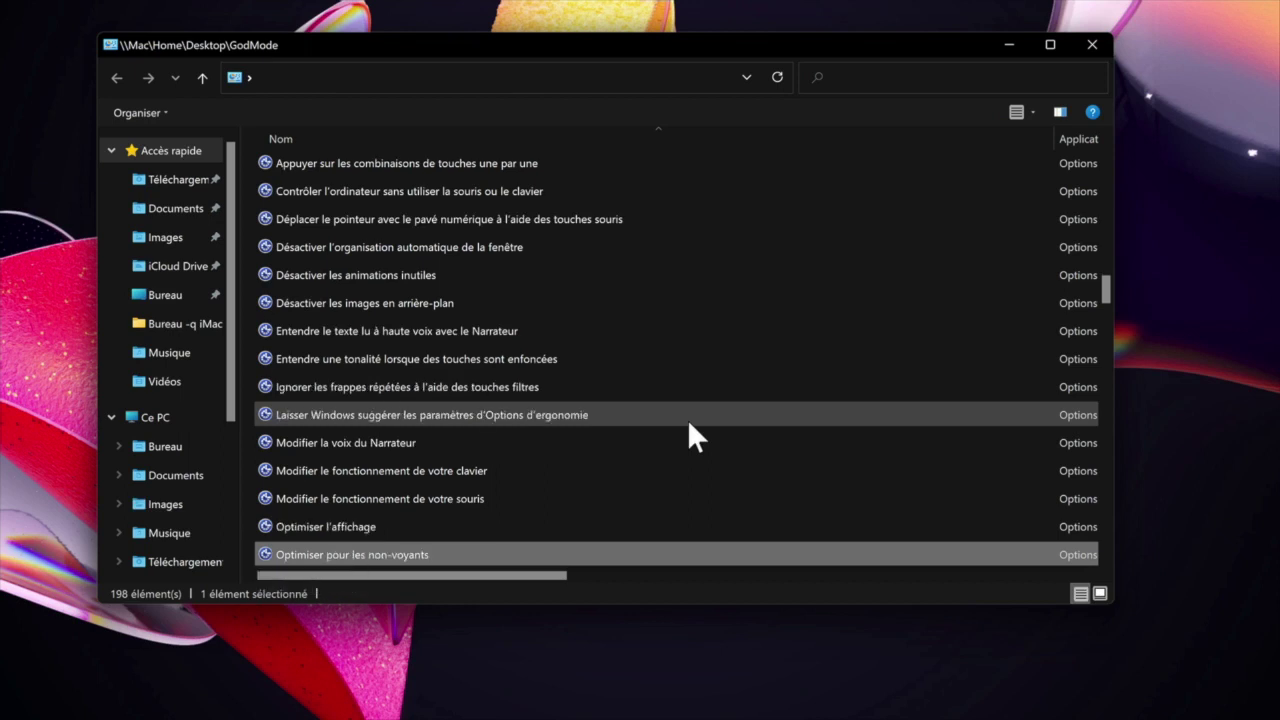
key("Down")
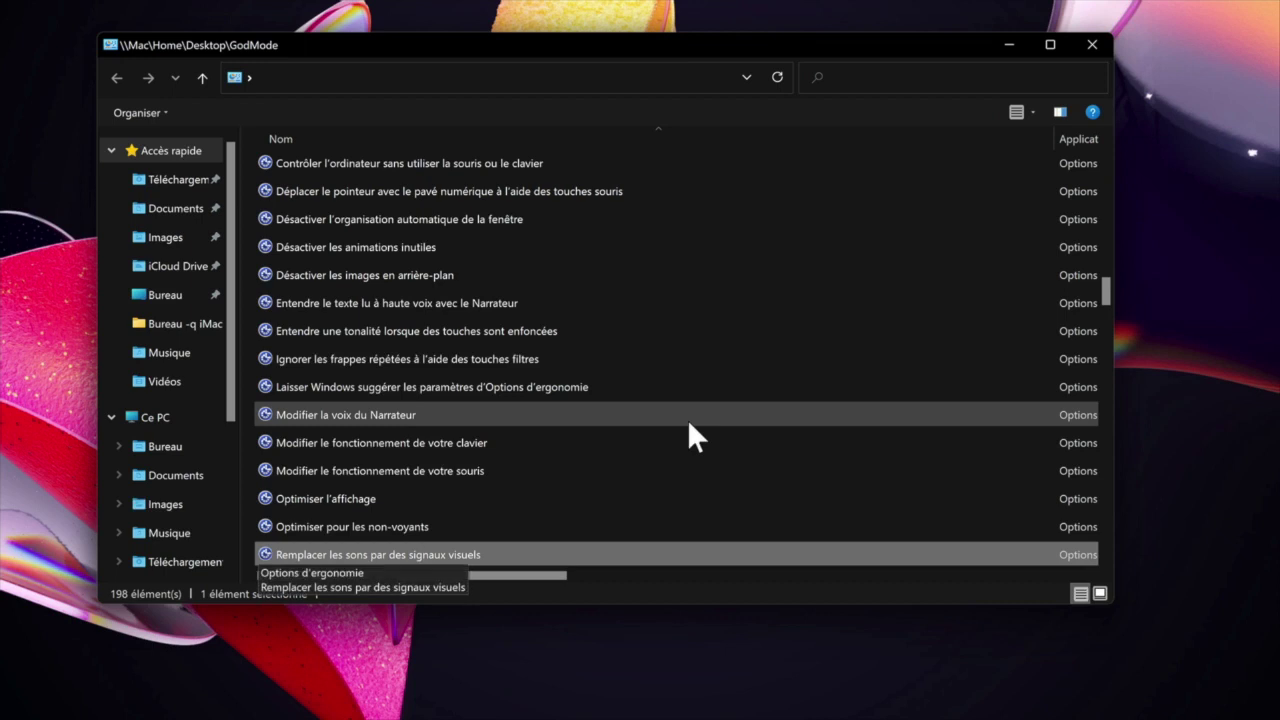
key("Down")
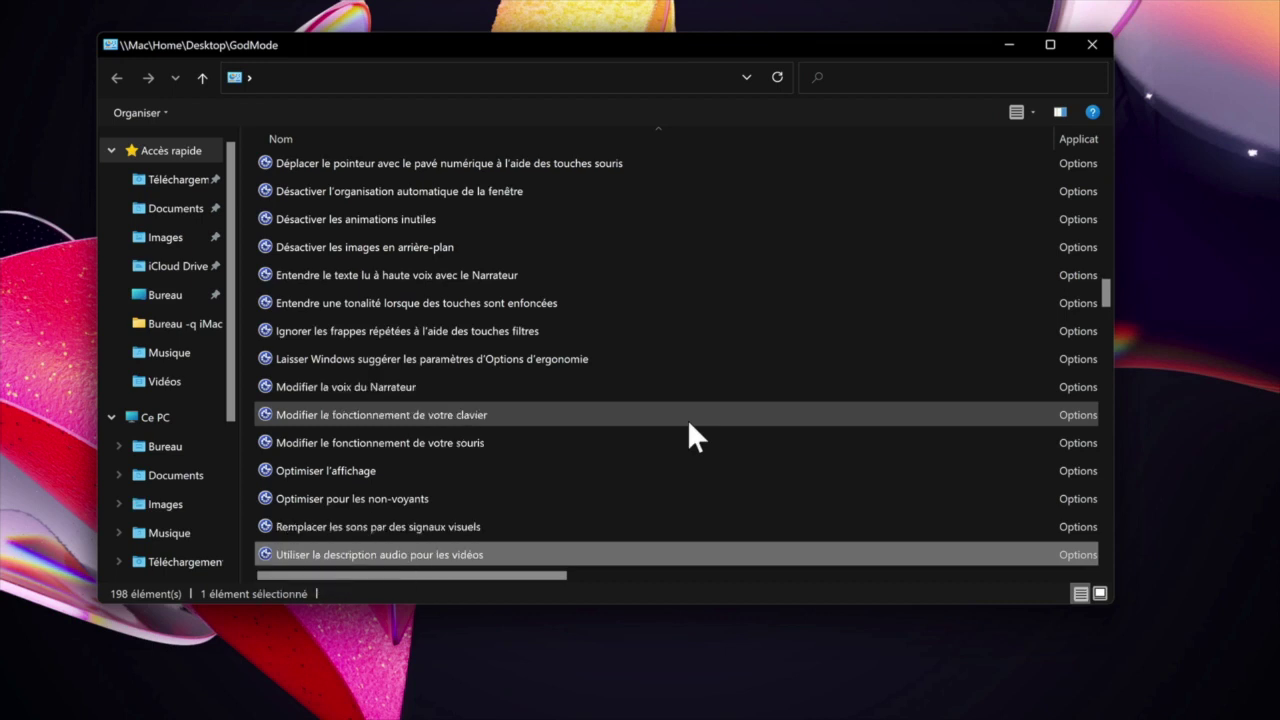
key("Down")
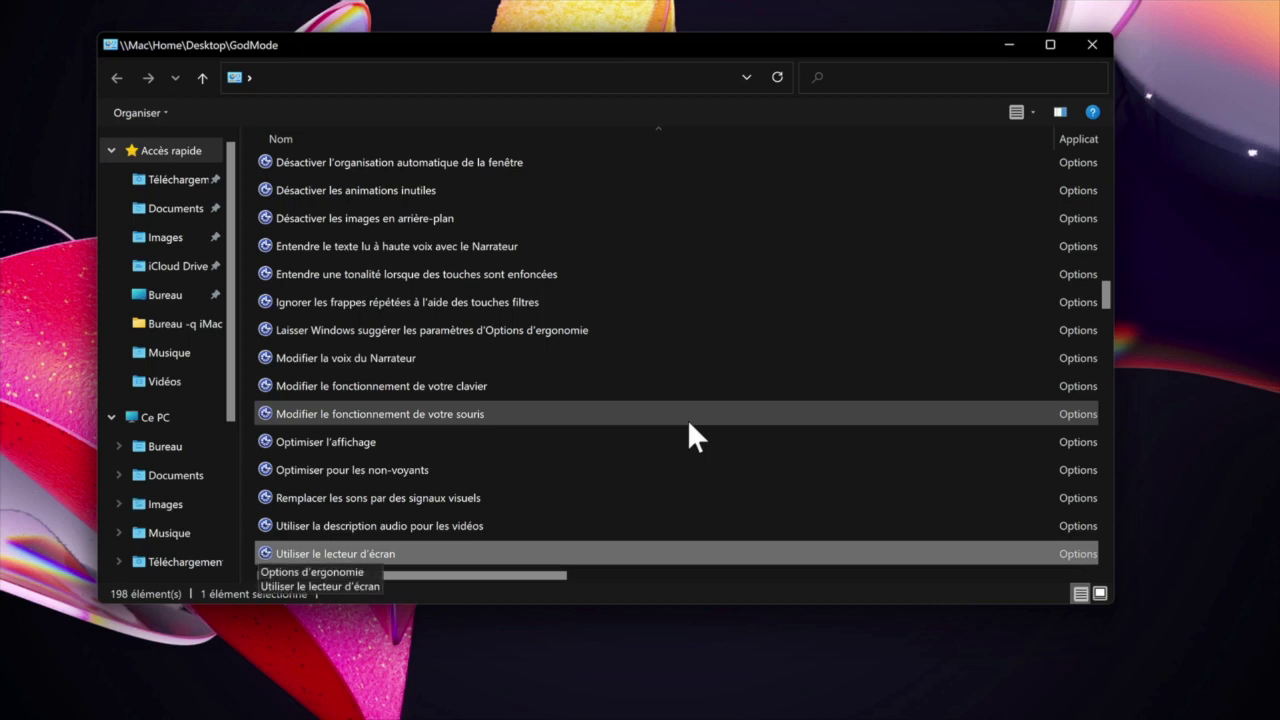
key("Down")
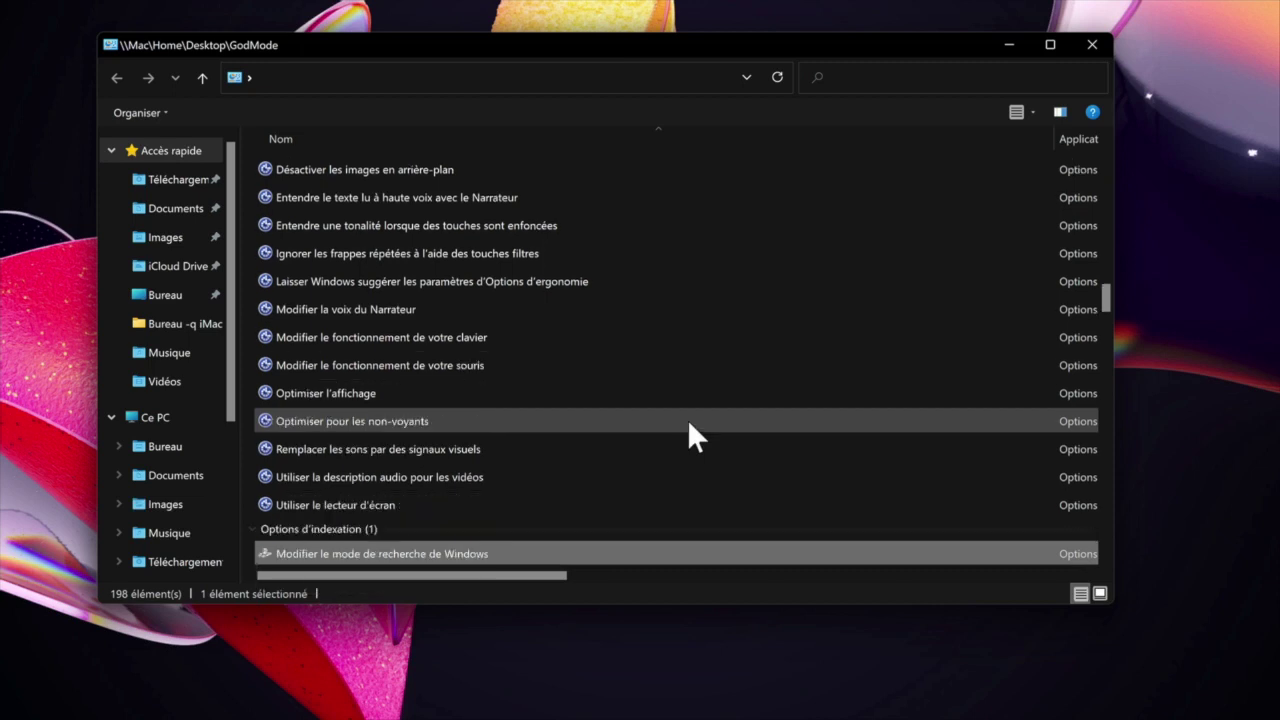